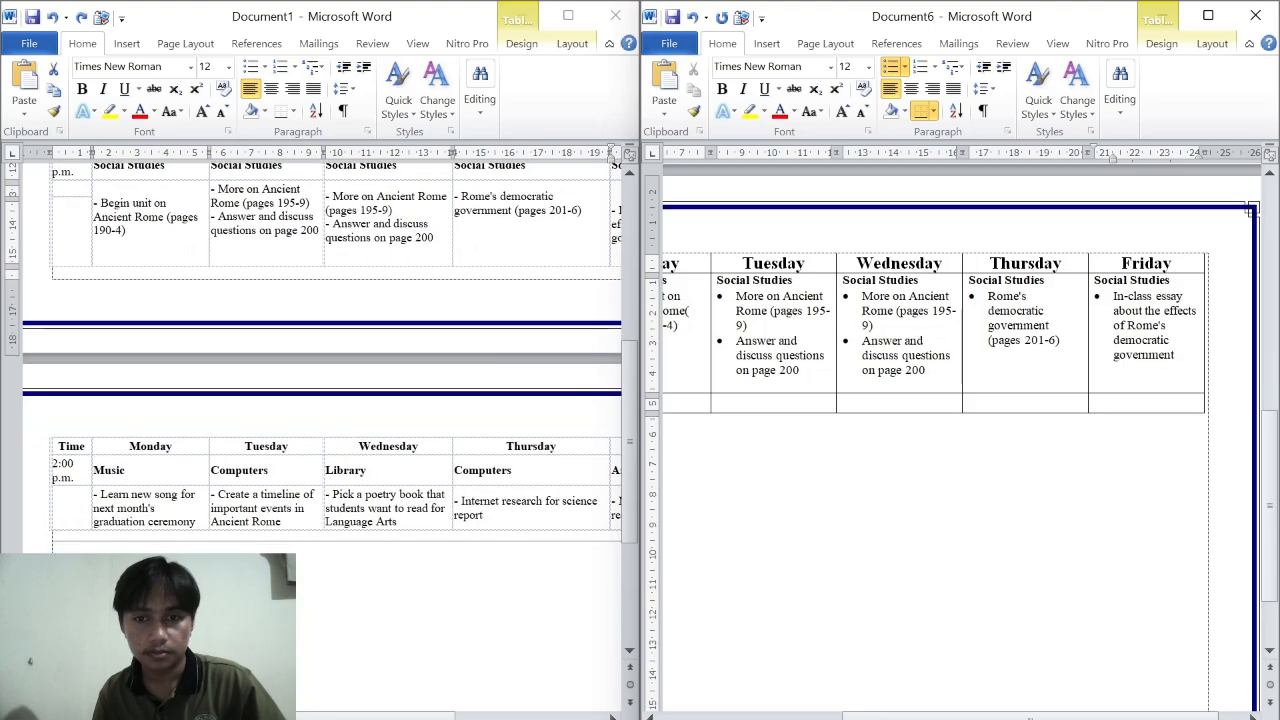
# Step: Review the 1:00 p.m. and 2:00 p.m. rows of the reference timetable in Document1, from Monday to Friday
pyautogui.hscroll(1, 813, 410)
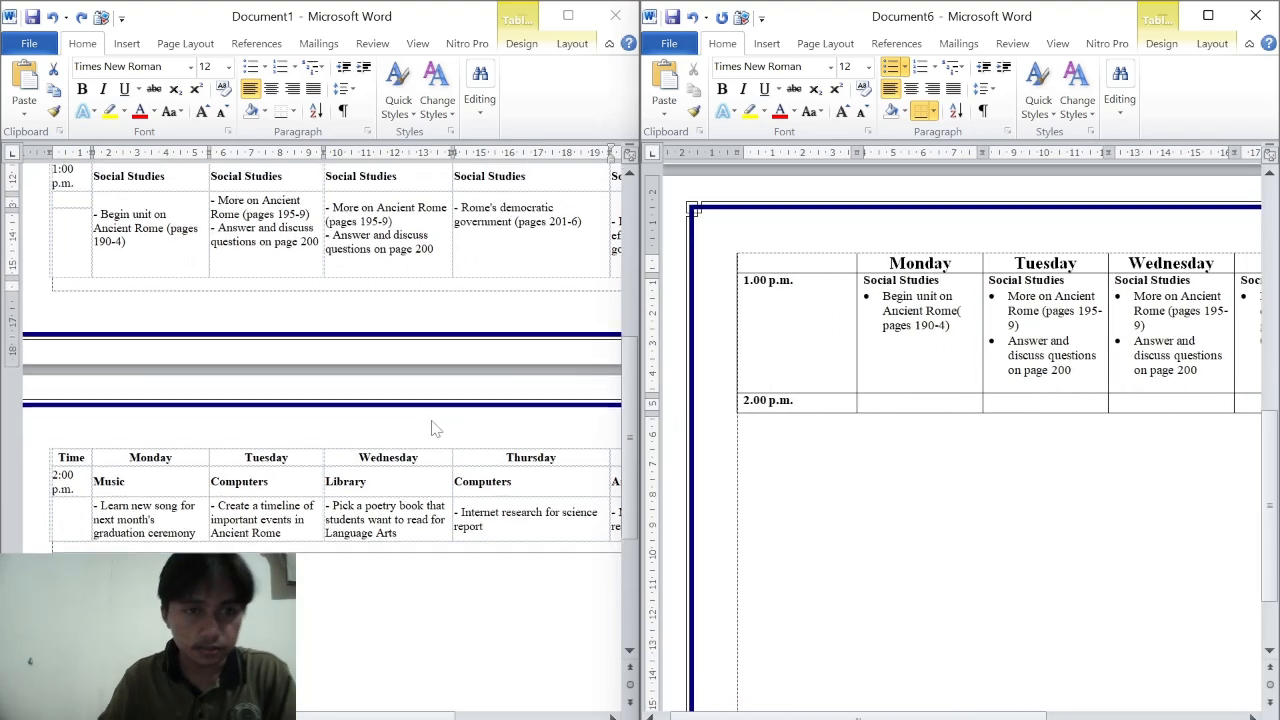
pyautogui.scroll(2, 440, 420)
pyautogui.hscroll(6, 500, 388)
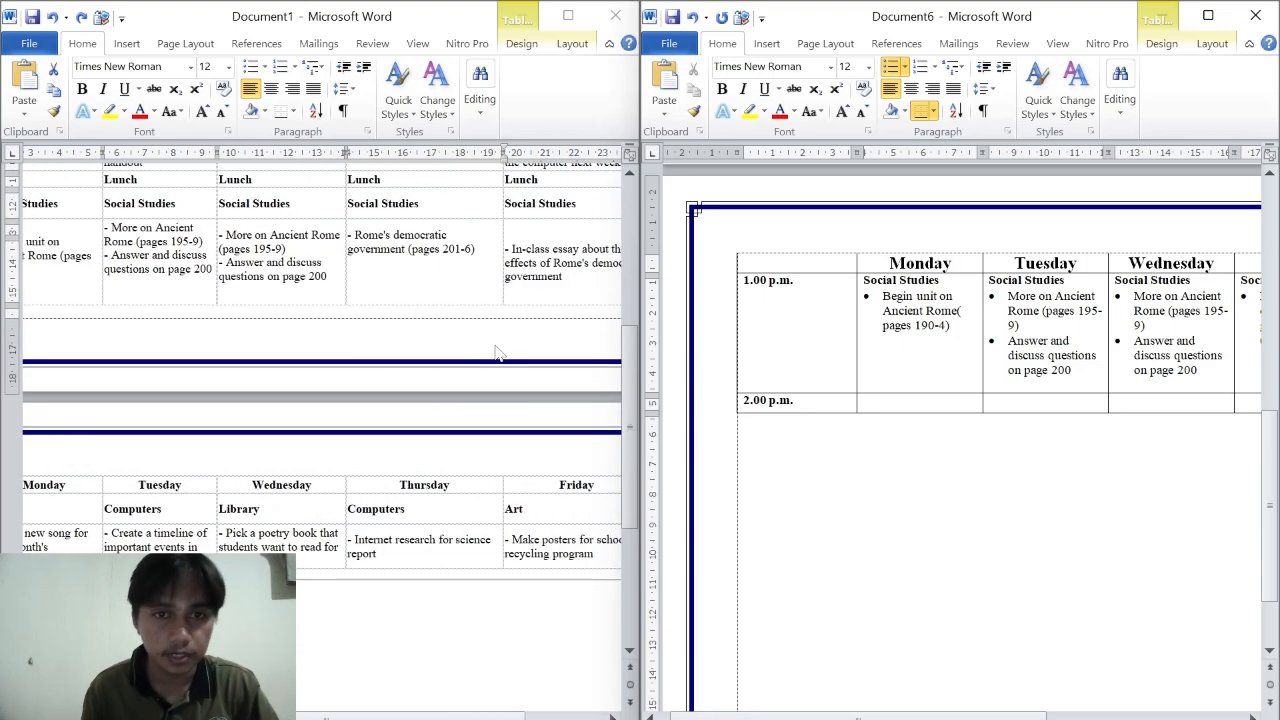
pyautogui.hscroll(-5, 567, 387)
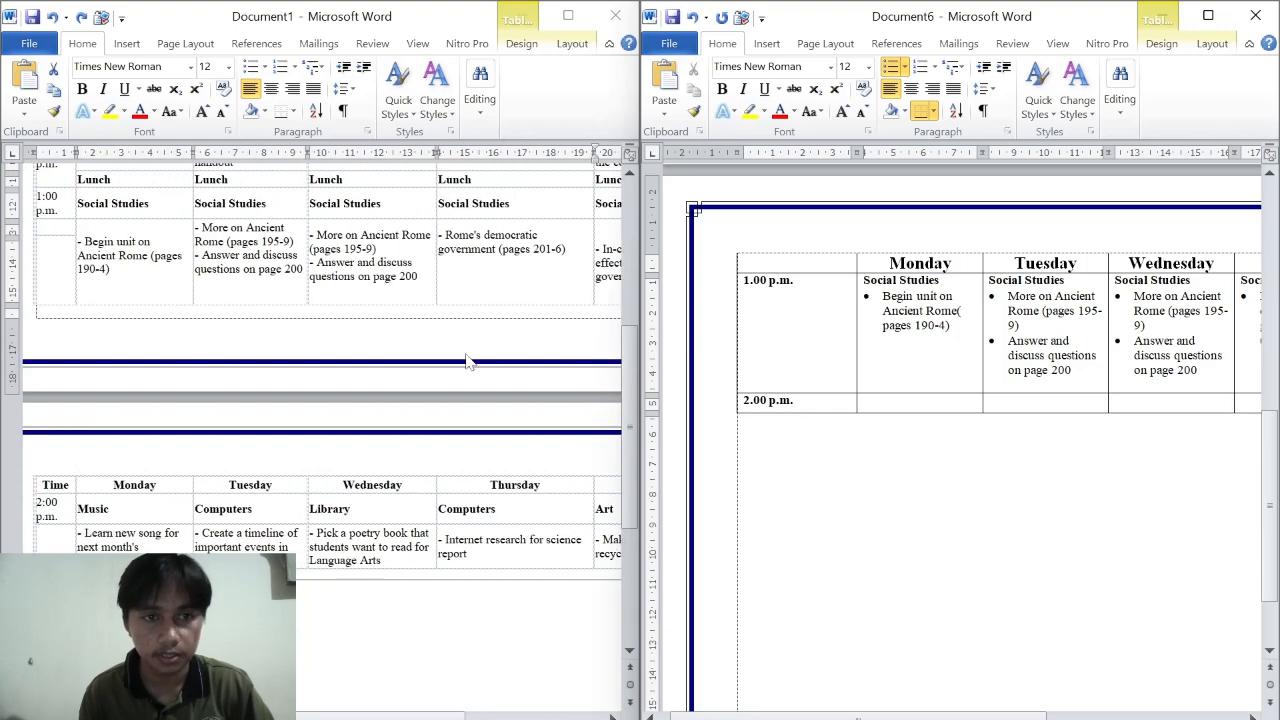
pyautogui.scroll(3, 366, 287)
pyautogui.scroll(3, 366, 287)
pyautogui.scroll(-3, 366, 287)
pyautogui.scroll(-1, 990, 420)
pyautogui.scroll(-6, 395, 540)
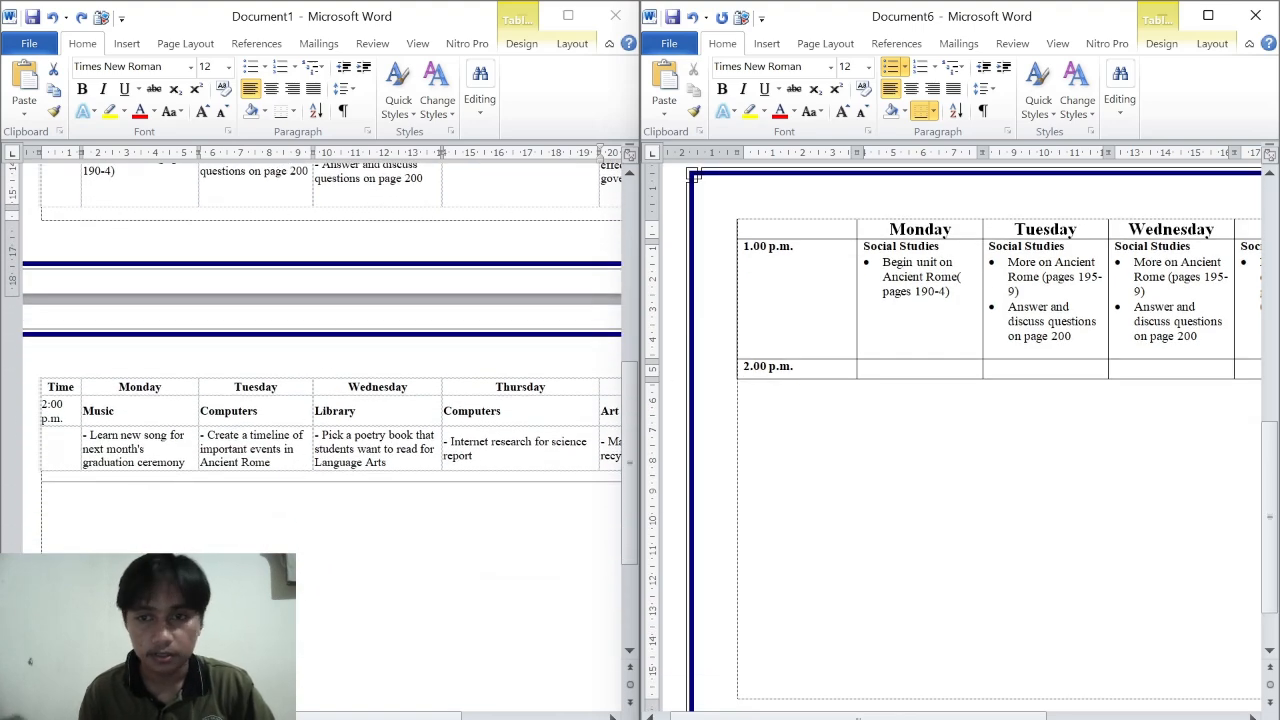
# Step: Enter the bold 12-point heading "Music" in the Monday cell of the 2.00 p.m. row in Document6
pyautogui.click(864, 368)
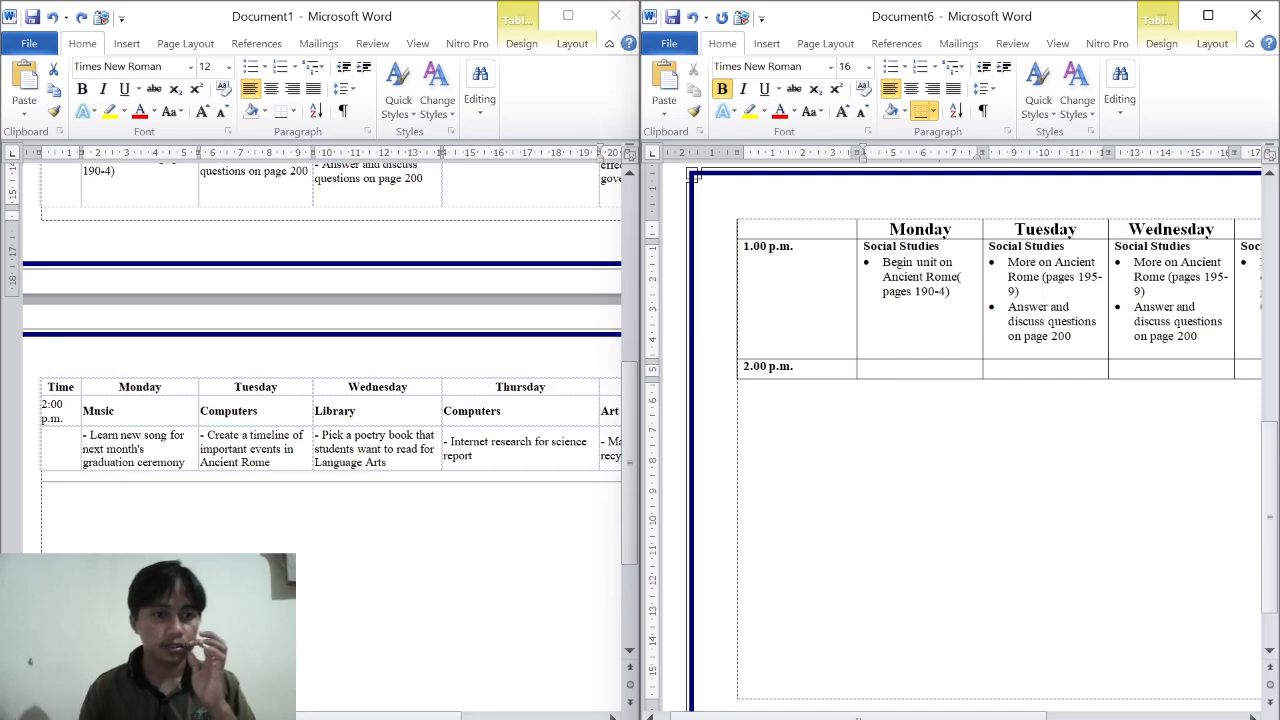
pyautogui.write('Mu')
pyautogui.press('BackSpace')
pyautogui.press('BackSpace')
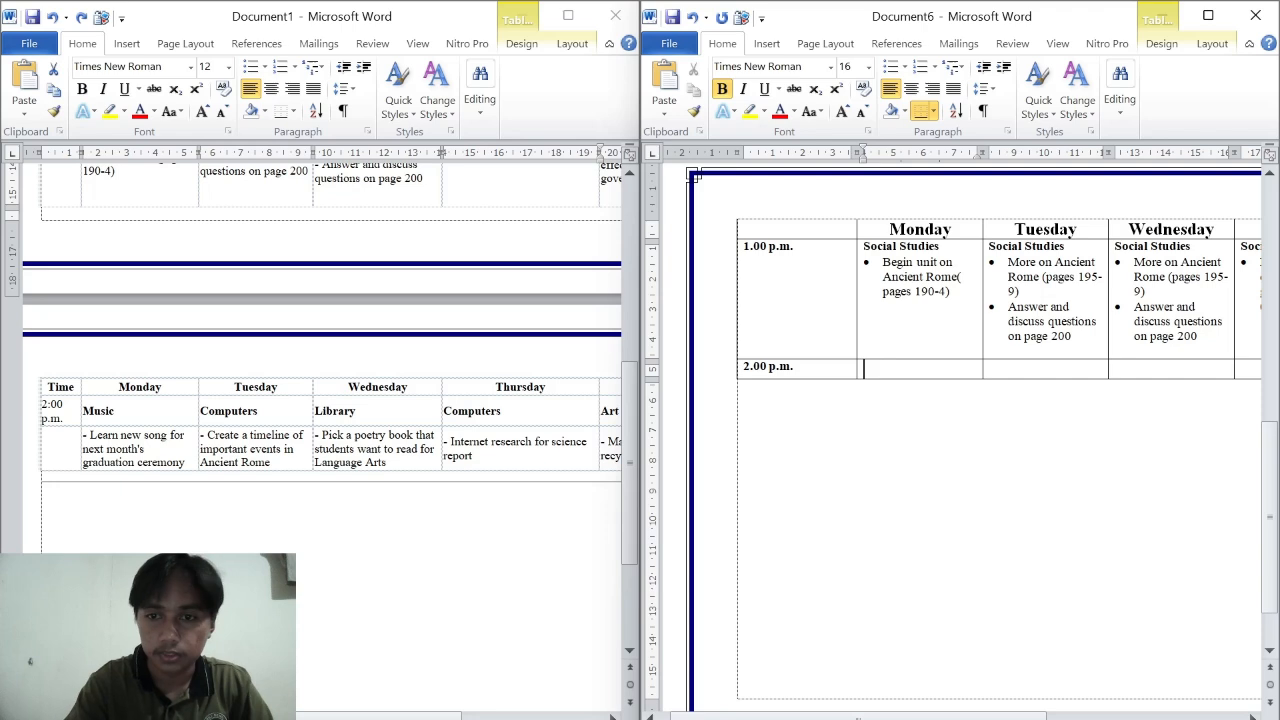
pyautogui.click(862, 112)
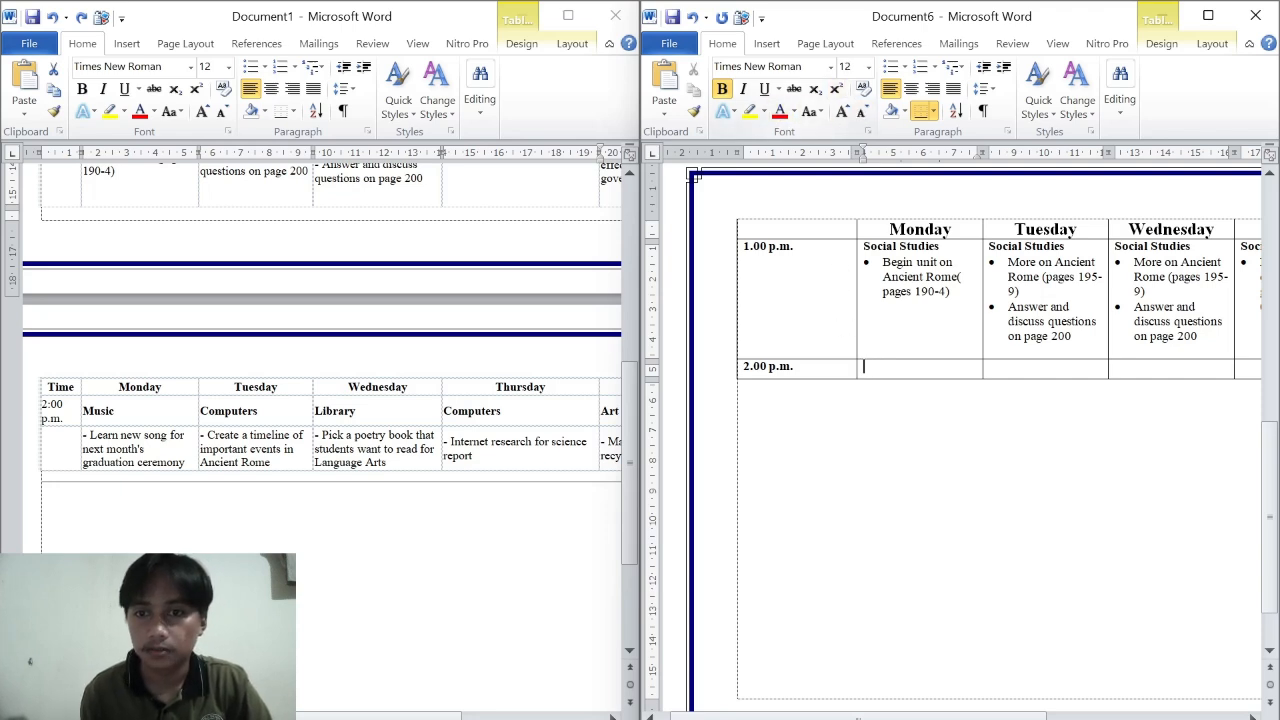
pyautogui.write('Music')
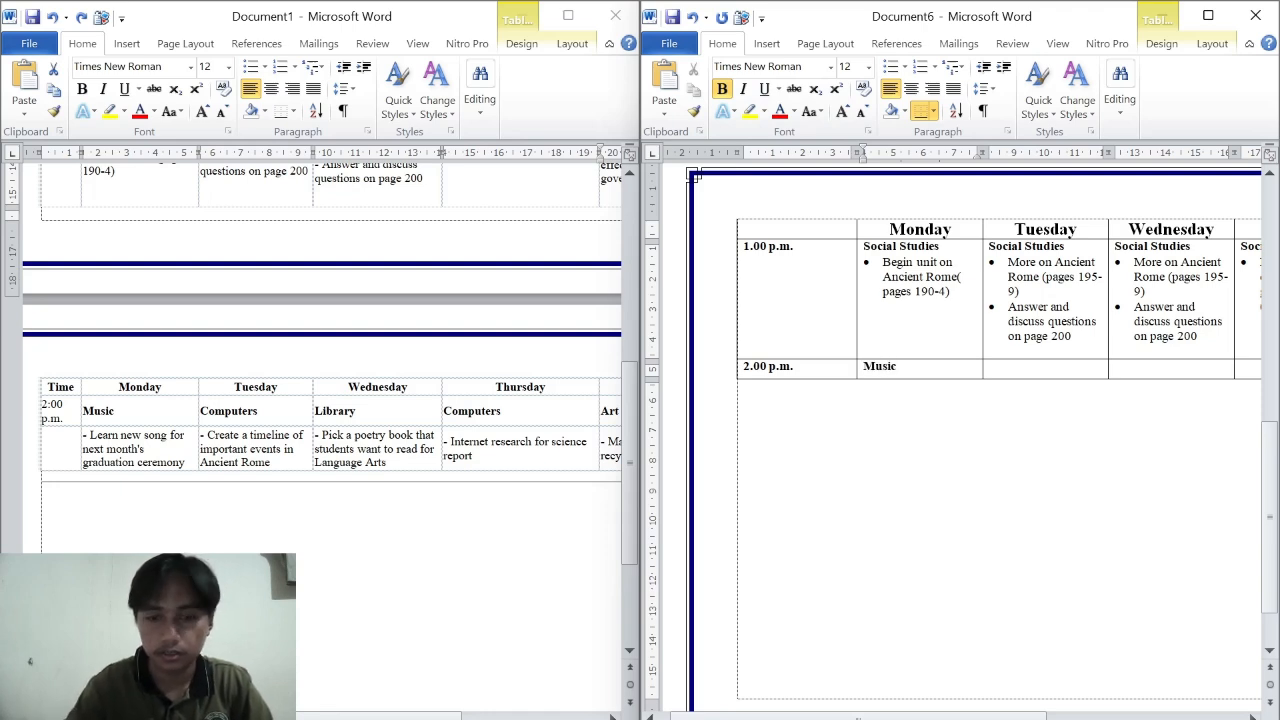
# Step: Add a non-bold bullet under "Music" reading "Learn new song for next month's graduation ceremony" and move to the Tuesday cell
pyautogui.press('Return')
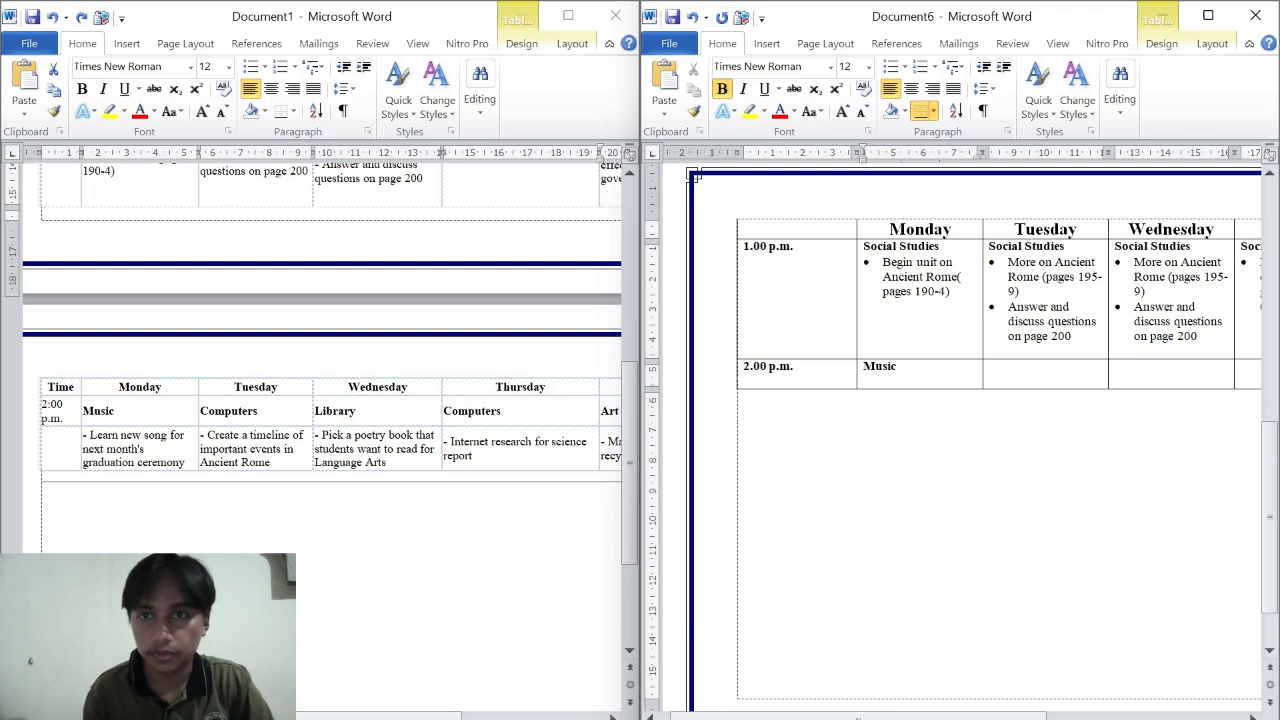
pyautogui.click(889, 66)
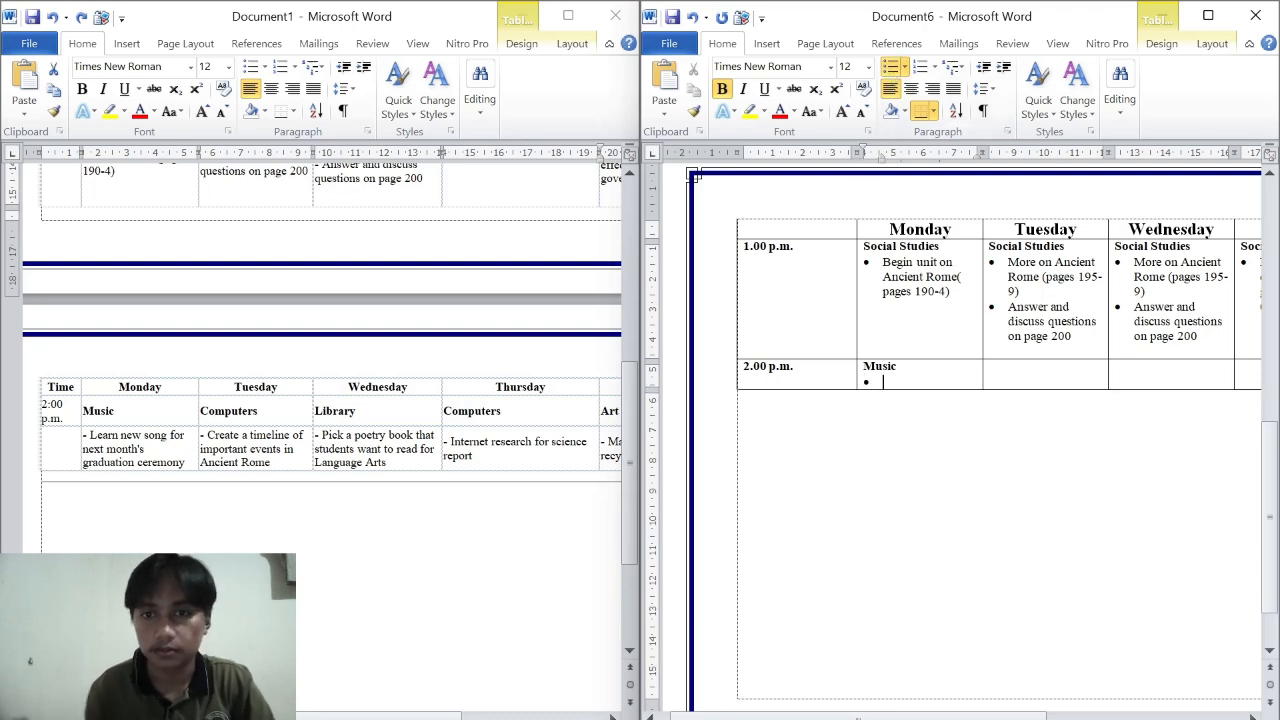
pyautogui.hotkey('ctrl', 'b')
pyautogui.write('learn new song')
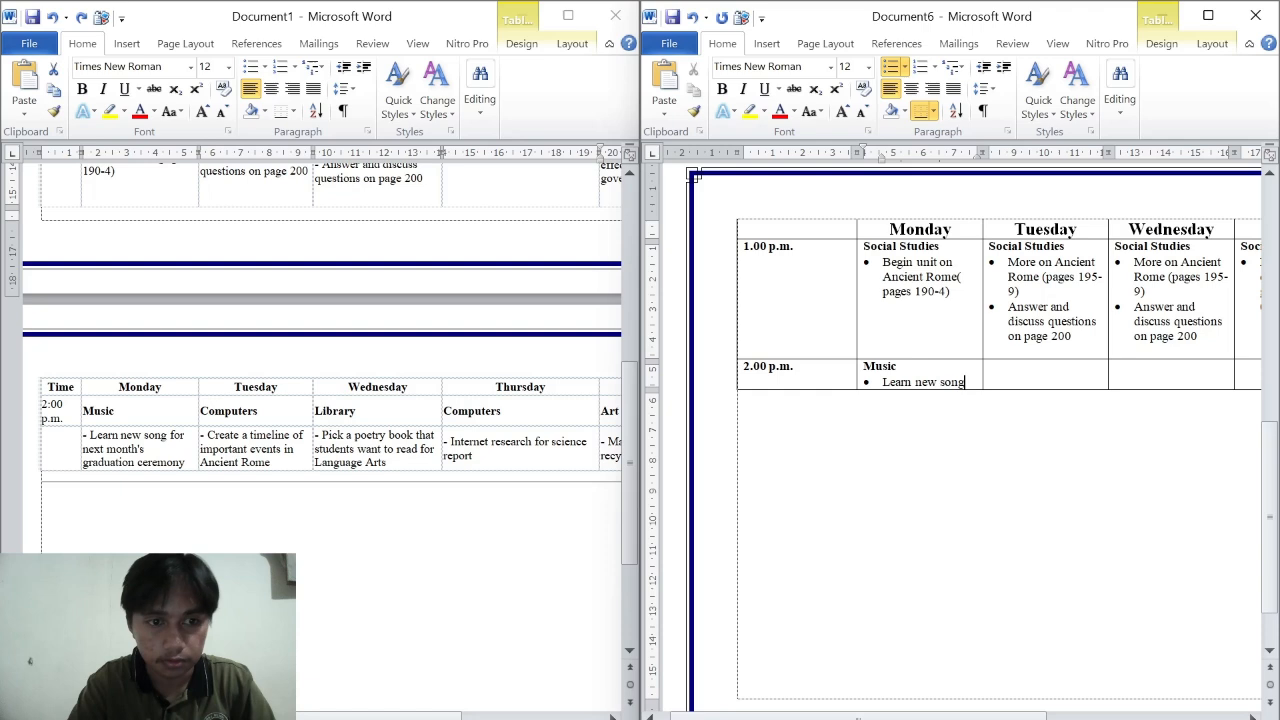
pyautogui.write(' for next month’s')
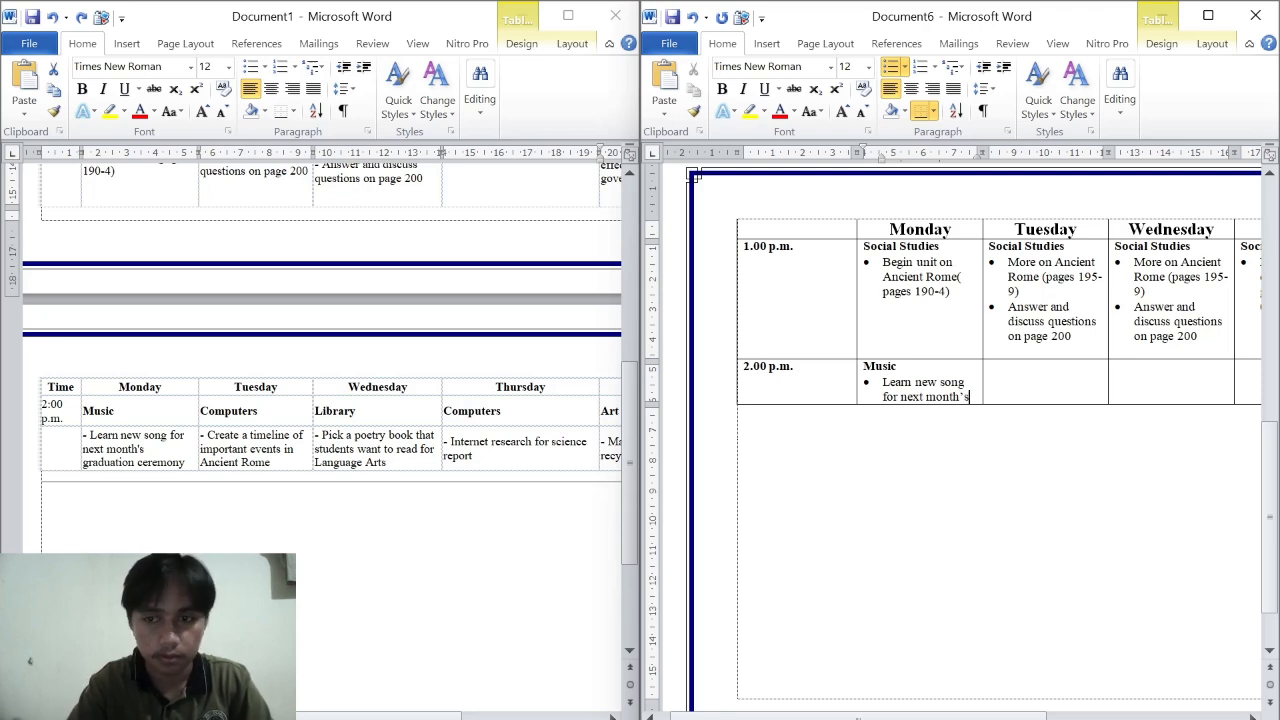
pyautogui.write("'s graduation ceremony")
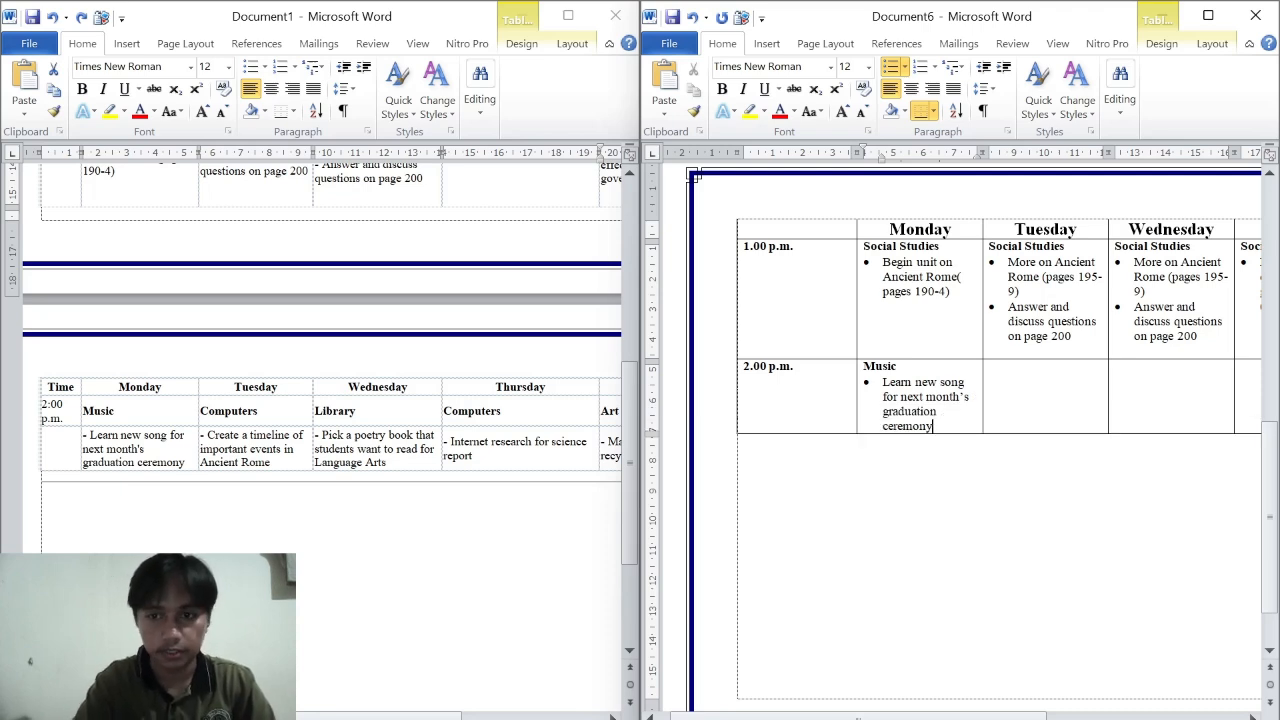
pyautogui.press('Tab')
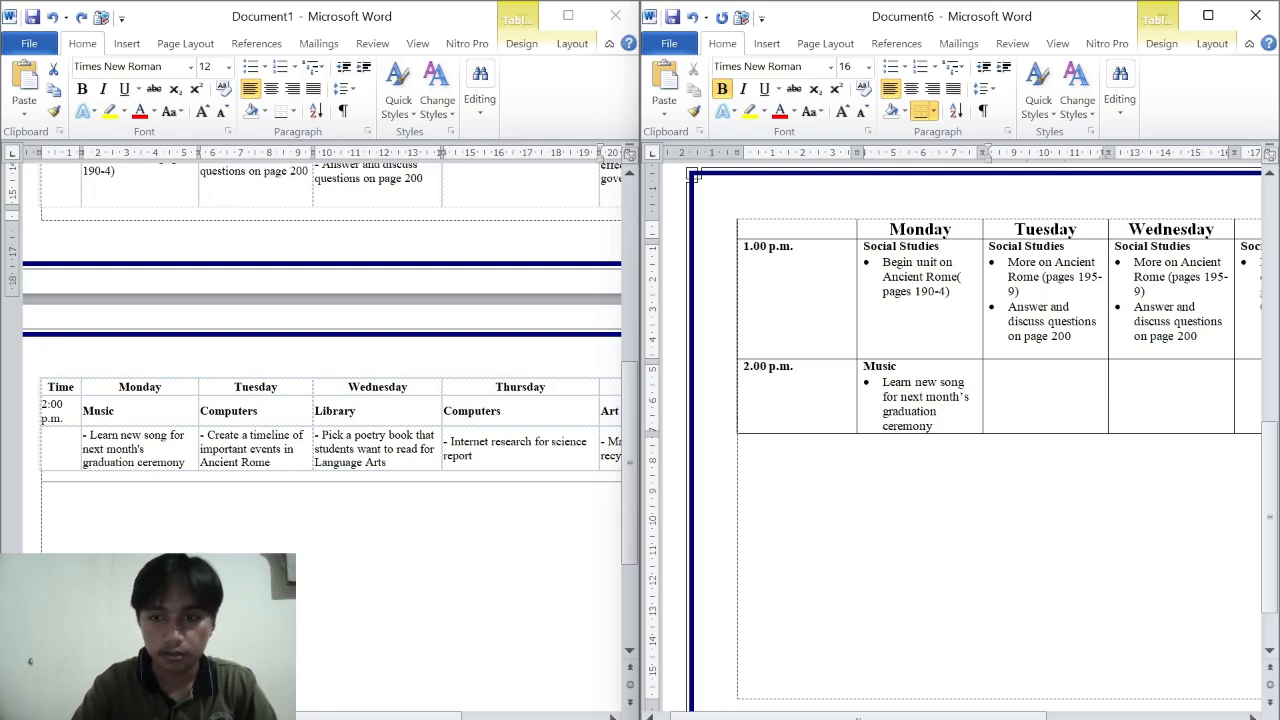
pyautogui.hotkey('ctrl', 'b')
pyautogui.write('Computers')
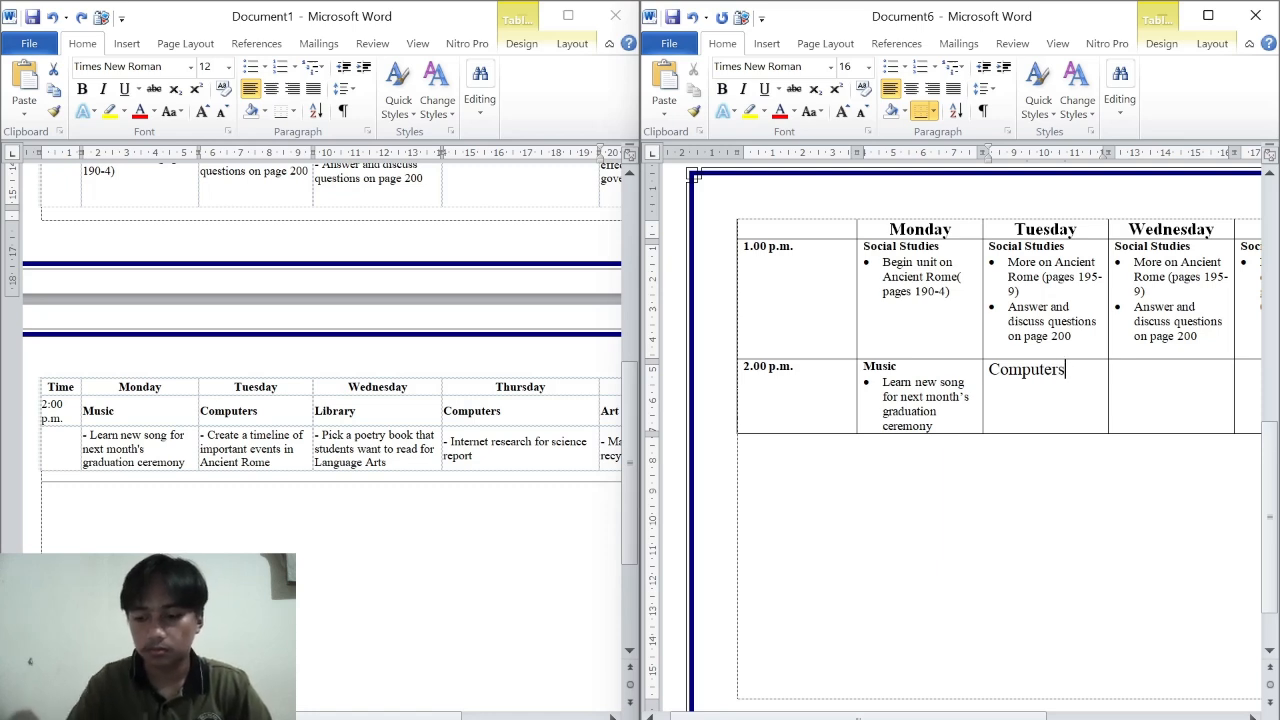
pyautogui.press('BackSpace')
pyautogui.press('BackSpace')
pyautogui.press('BackSpace')
pyautogui.press('BackSpace')
pyautogui.press('BackSpace')
pyautogui.press('BackSpace')
pyautogui.press('BackSpace')
pyautogui.press('BackSpace')
pyautogui.press('BackSpace')
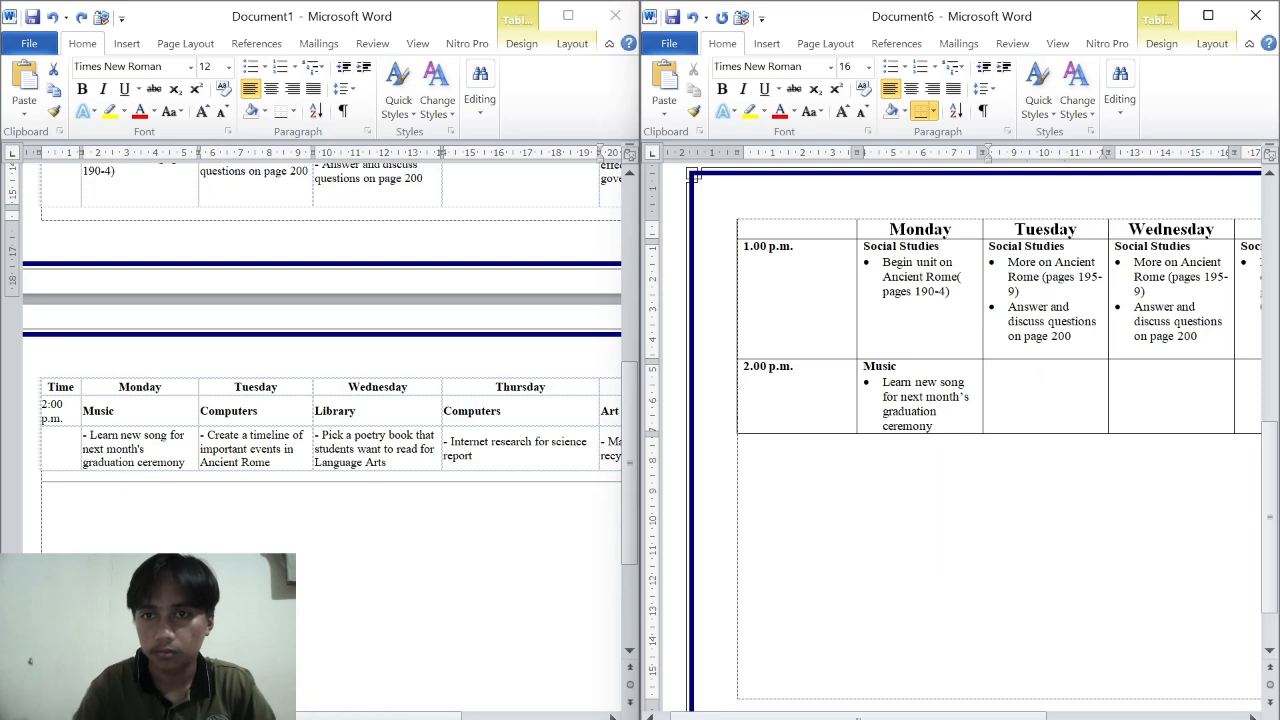
# Step: Enter the bold 12-point heading "Computers" in the Tuesday cell of the 2.00 p.m. row
pyautogui.click(864, 112)
pyautogui.click(864, 112)
pyautogui.click(722, 88)
pyautogui.write('Coputers')
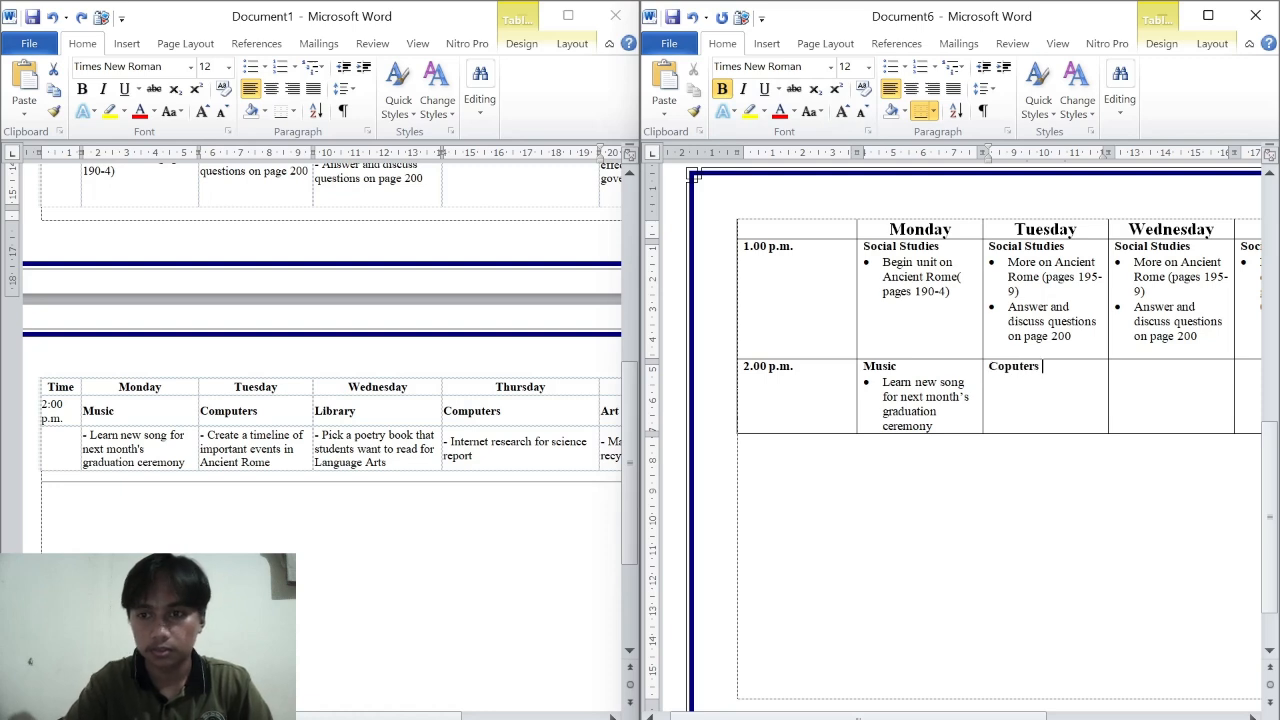
pyautogui.press('Left')
pyautogui.press('Left')
pyautogui.write('m')
pyautogui.press('Right')
pyautogui.press('Right')
pyautogui.press('Right')
pyautogui.press('Right')
pyautogui.press('Right')
pyautogui.press('Right')
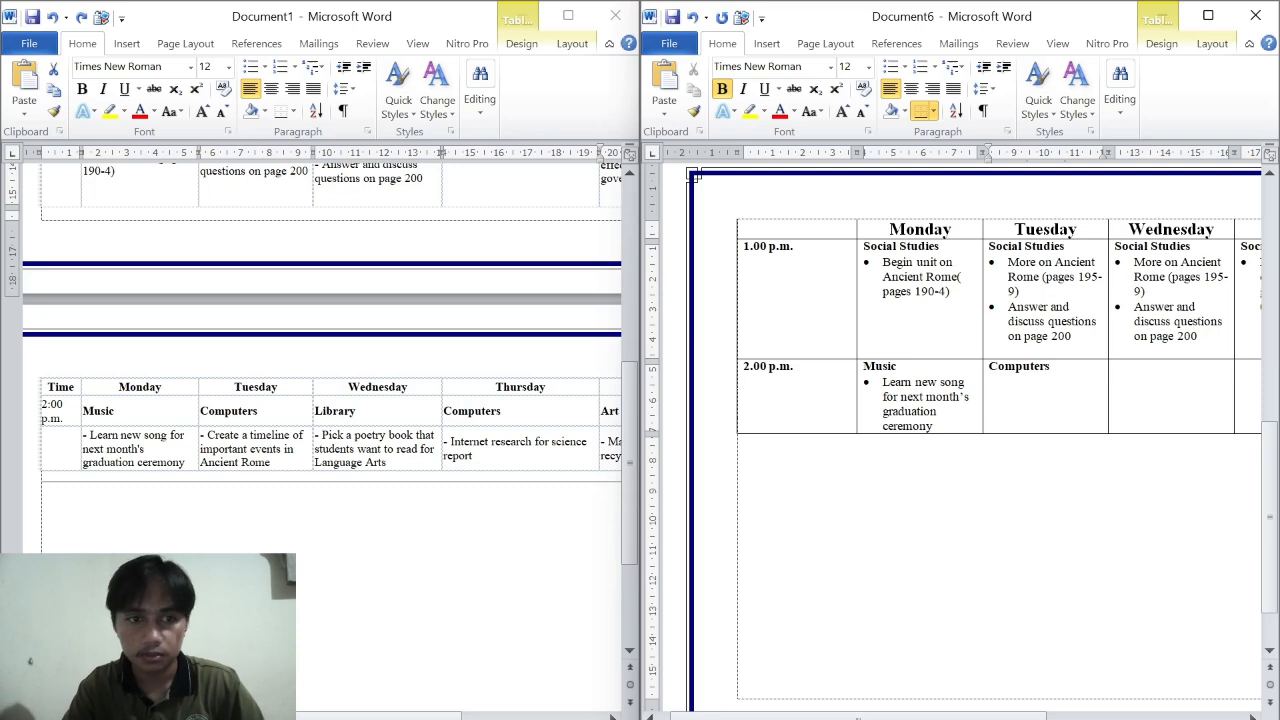
# Step: Add a non-bold bullet under the Tuesday "Computers" heading reading "Create a timeline of imporant events in Ancient rome"
pyautogui.press('Return')
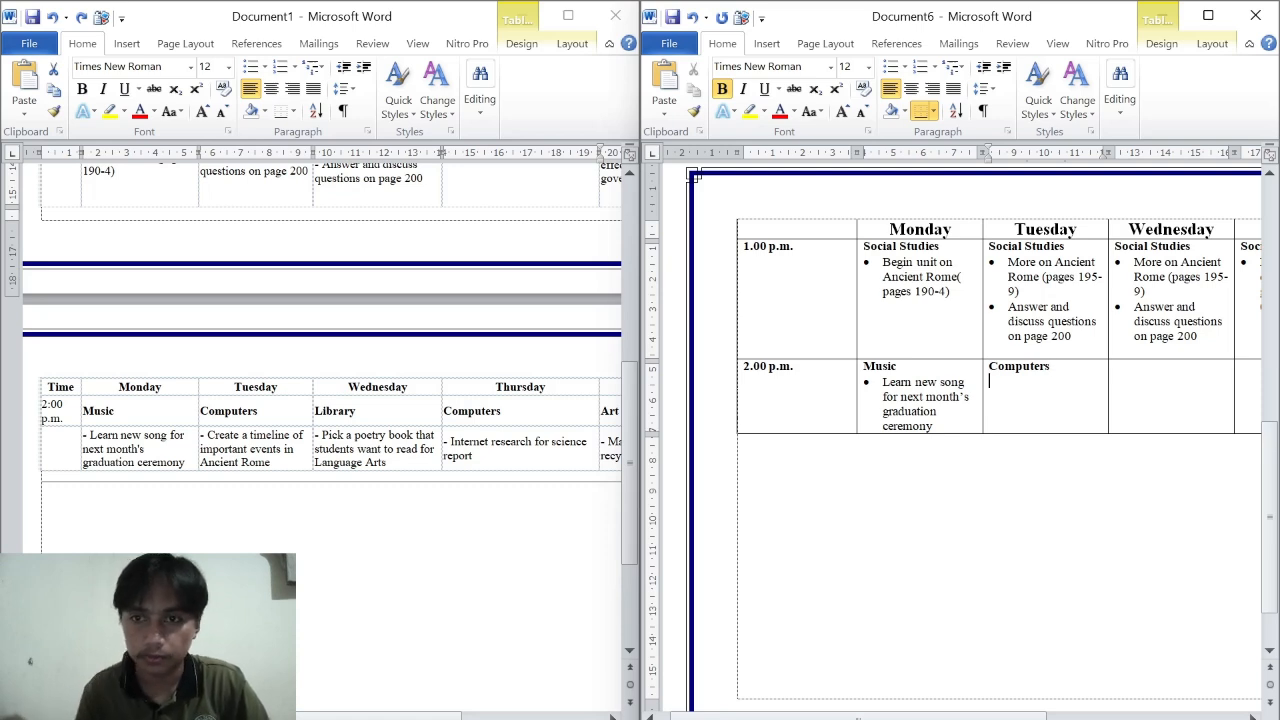
pyautogui.click(893, 68)
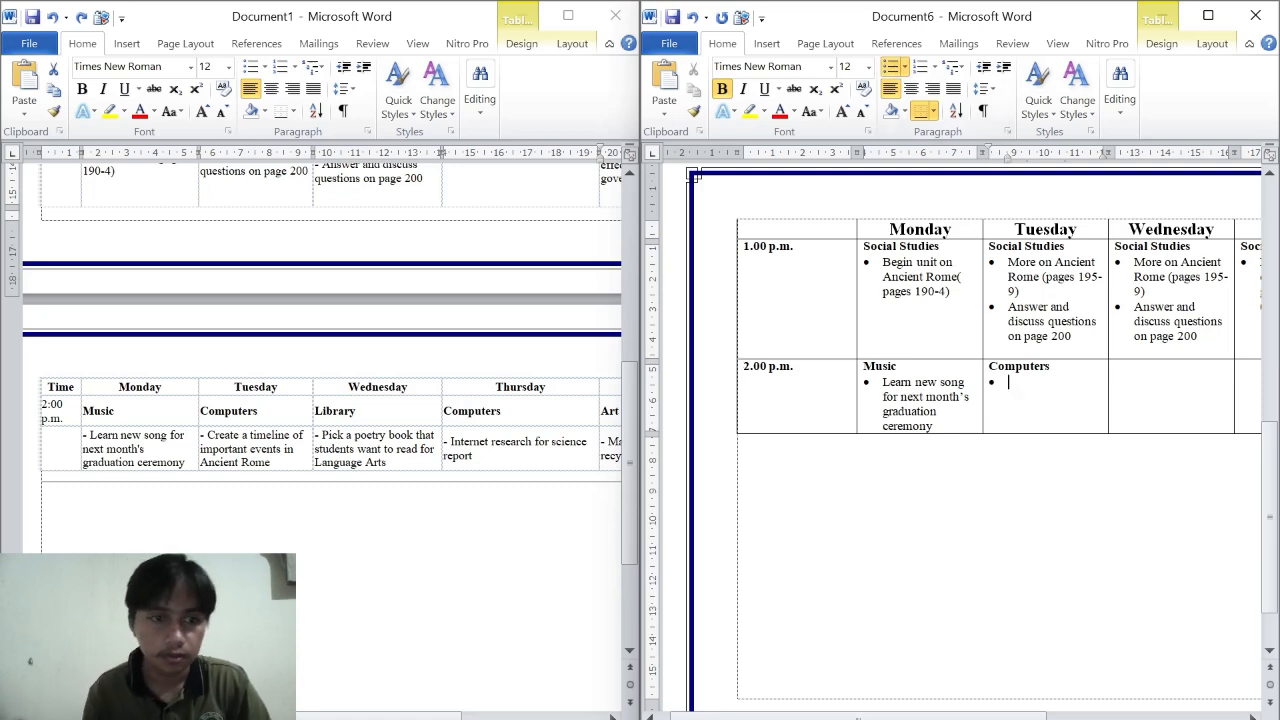
pyautogui.hotkey('ctrl', 'b')
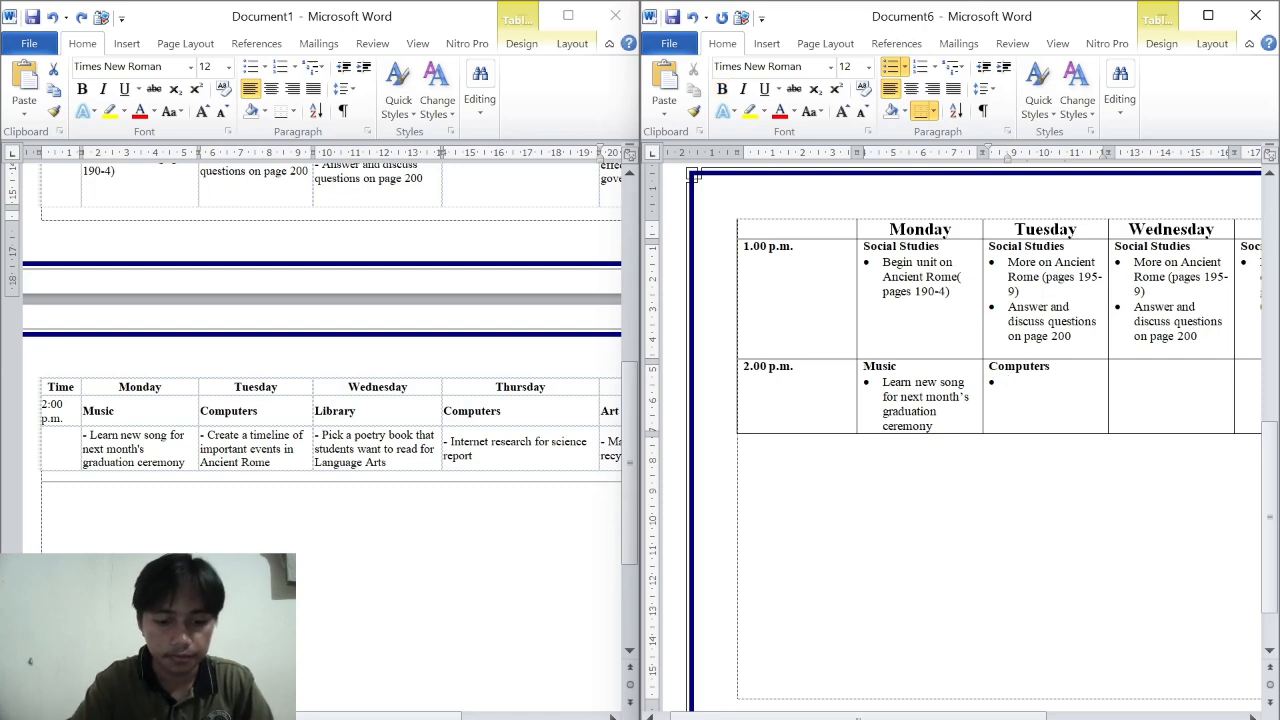
pyautogui.write('create')
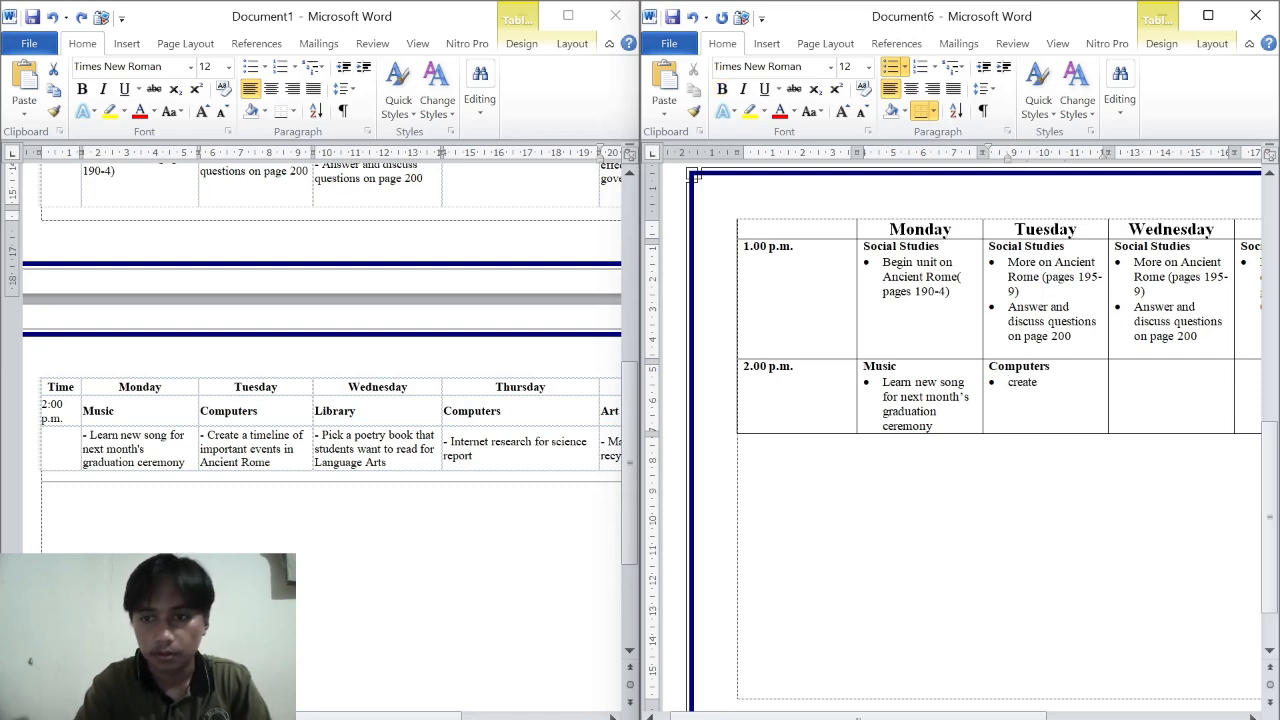
pyautogui.write(' a timeline')
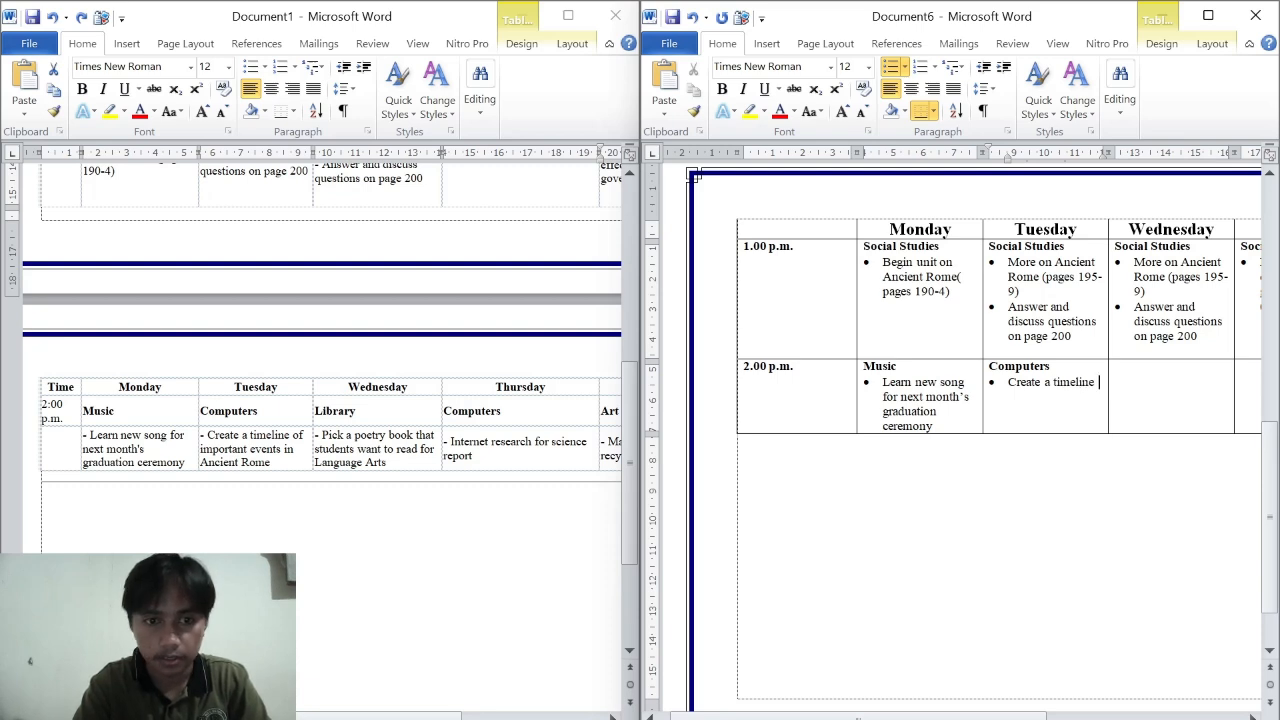
pyautogui.write(' of imporant even')
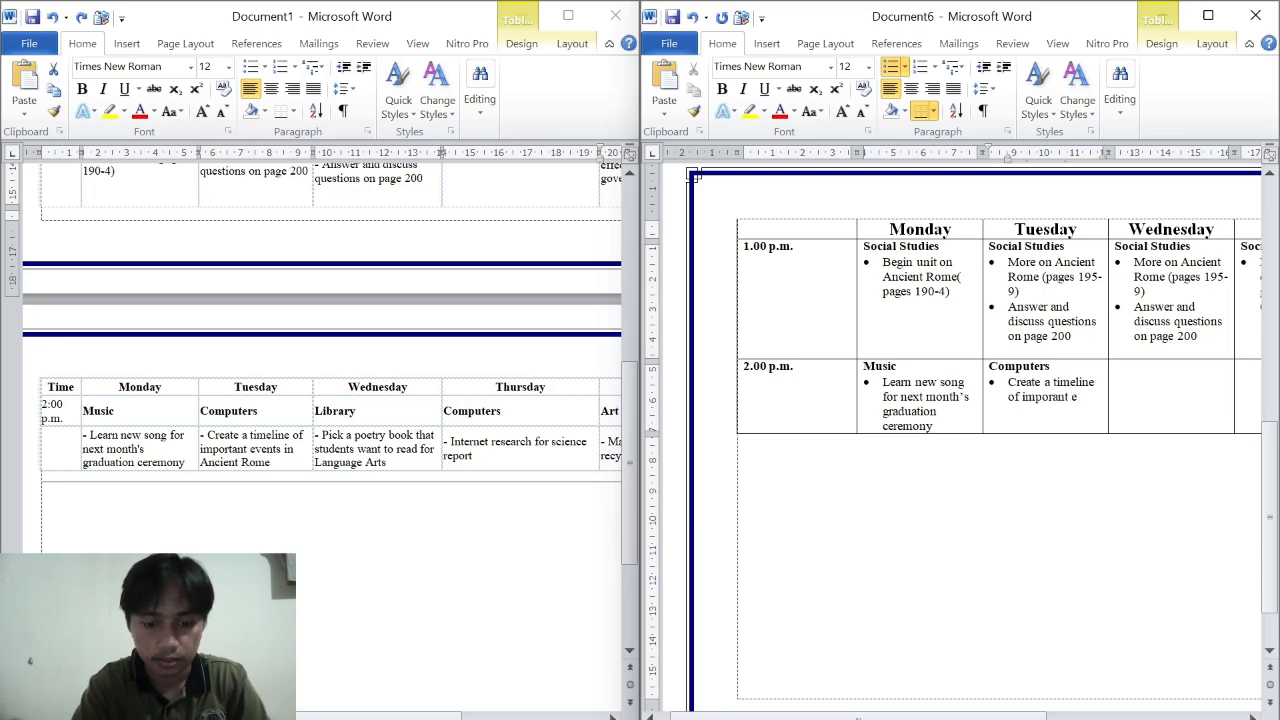
pyautogui.write('ts i')
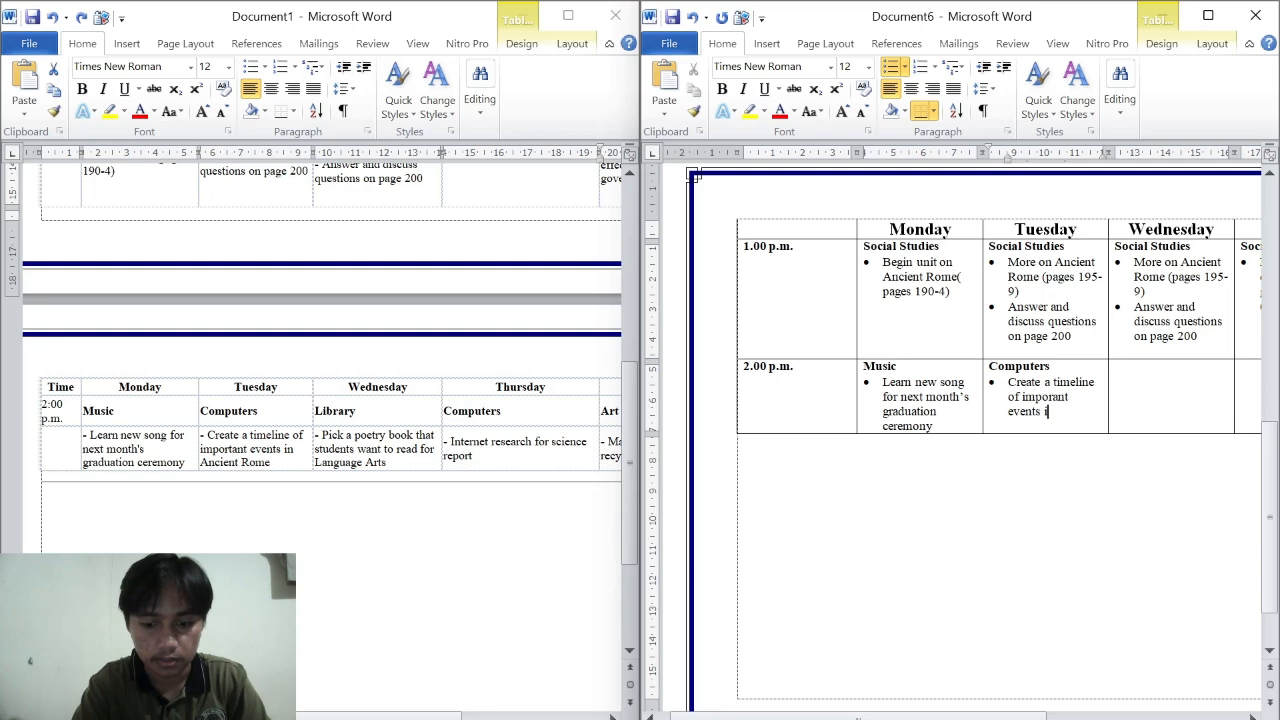
pyautogui.write('n Ancient rome')
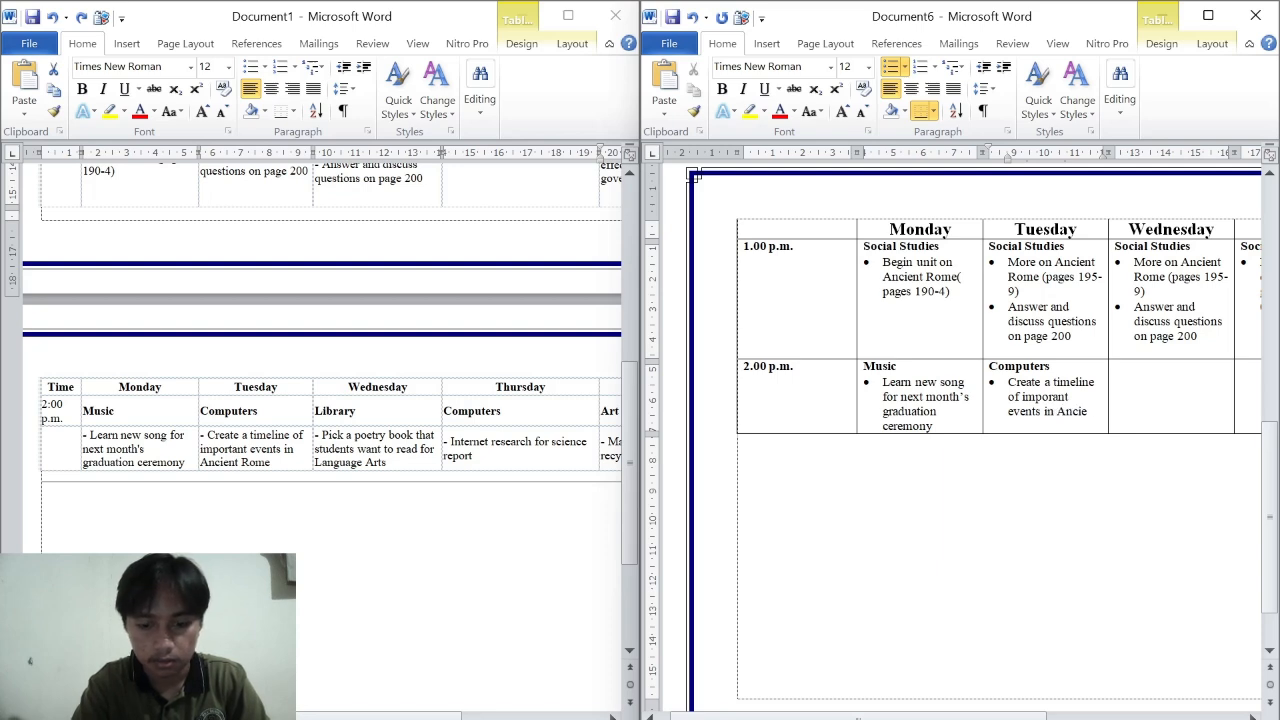
# Step: Capitalize "Rome" at the end of the Tuesday 2.00 p.m. bullet
pyautogui.press('Left')
pyautogui.press('Left')
pyautogui.press('Left')
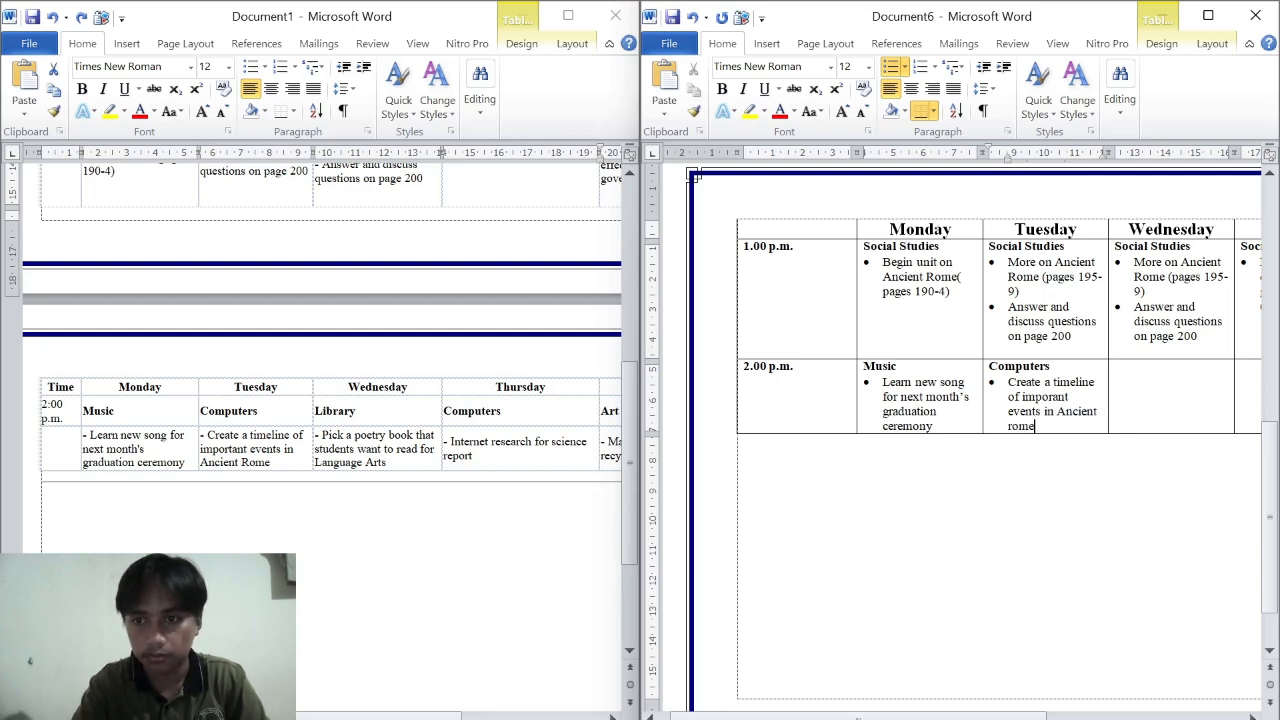
pyautogui.press('BackSpace')
pyautogui.write('R')
pyautogui.press('Right')
pyautogui.press('Right')
pyautogui.press('Right')
pyautogui.press('Right')
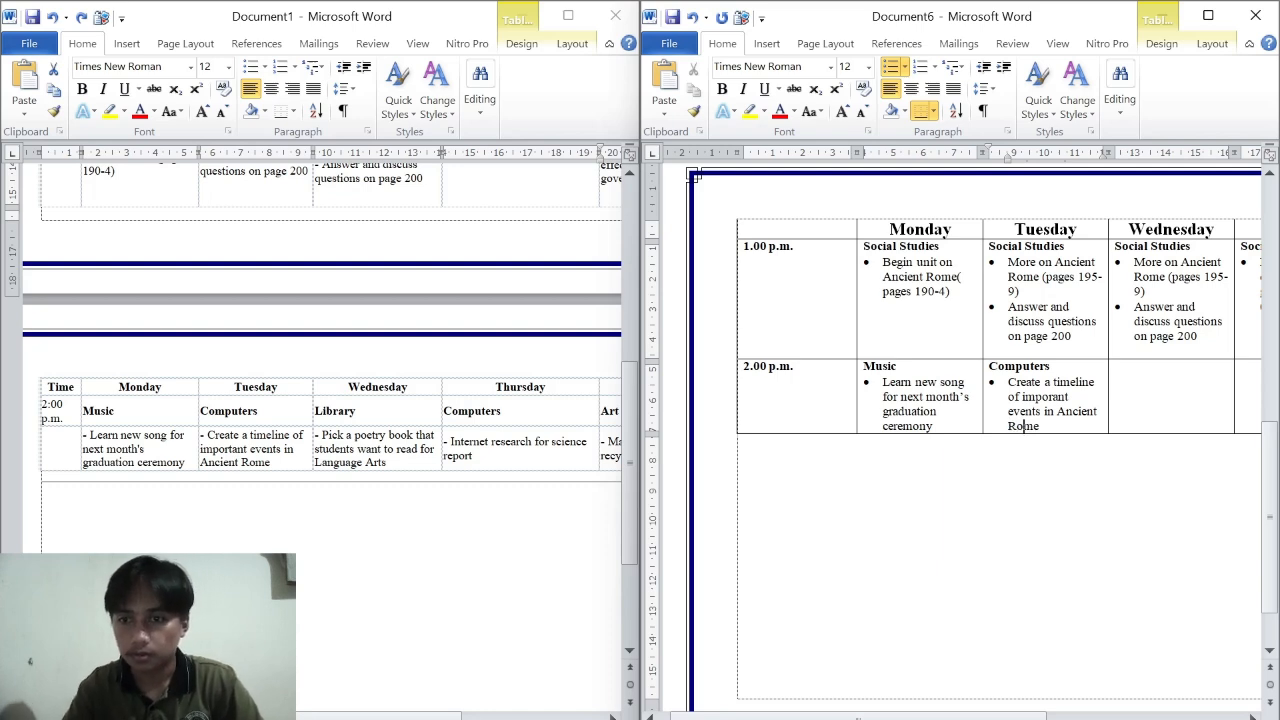
# Step: Enter the bold 12-point heading "Library" in the Wednesday cell of the 2.00 p.m. row
pyautogui.hscroll(2, 961, 440)
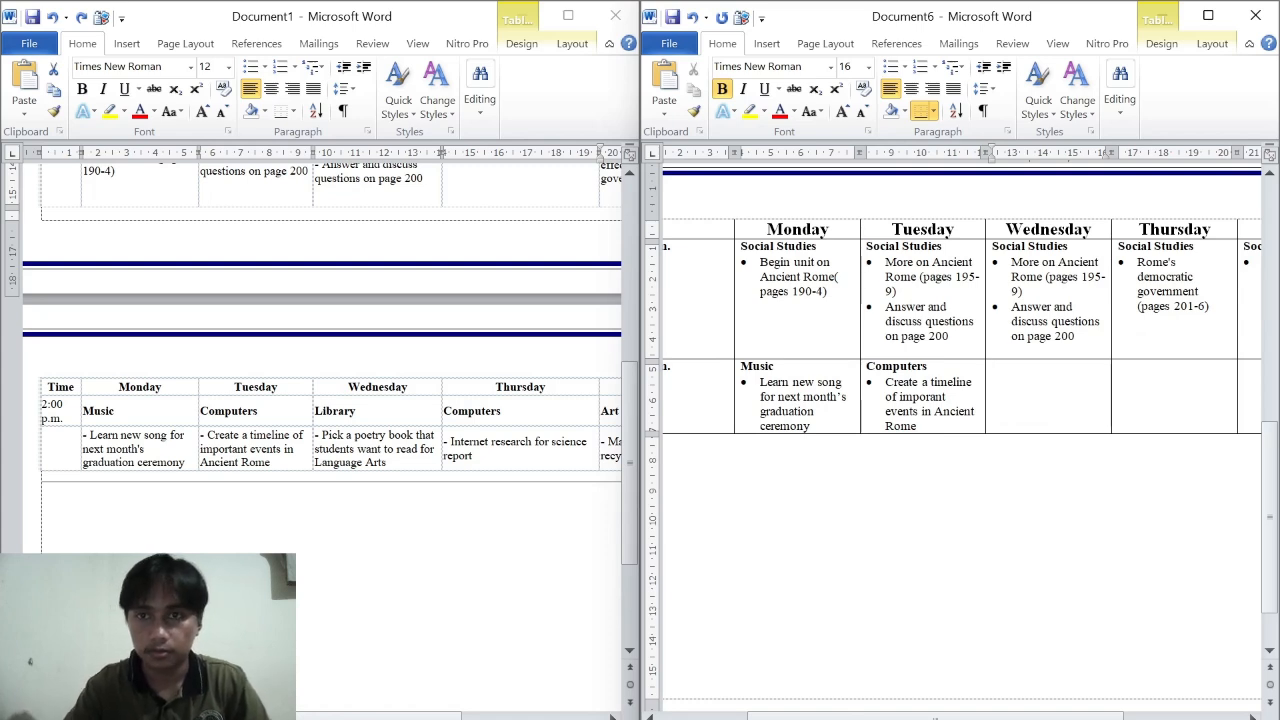
pyautogui.click(862, 112)
pyautogui.click(862, 113)
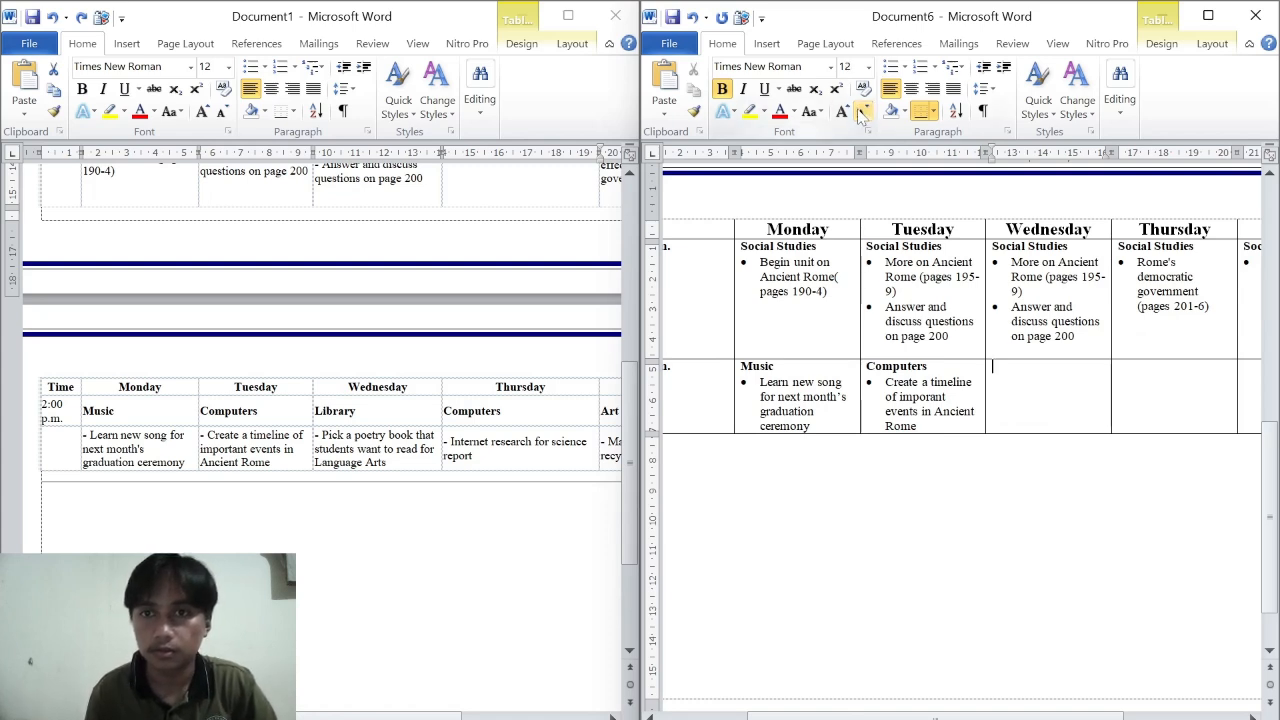
pyautogui.write('Library')
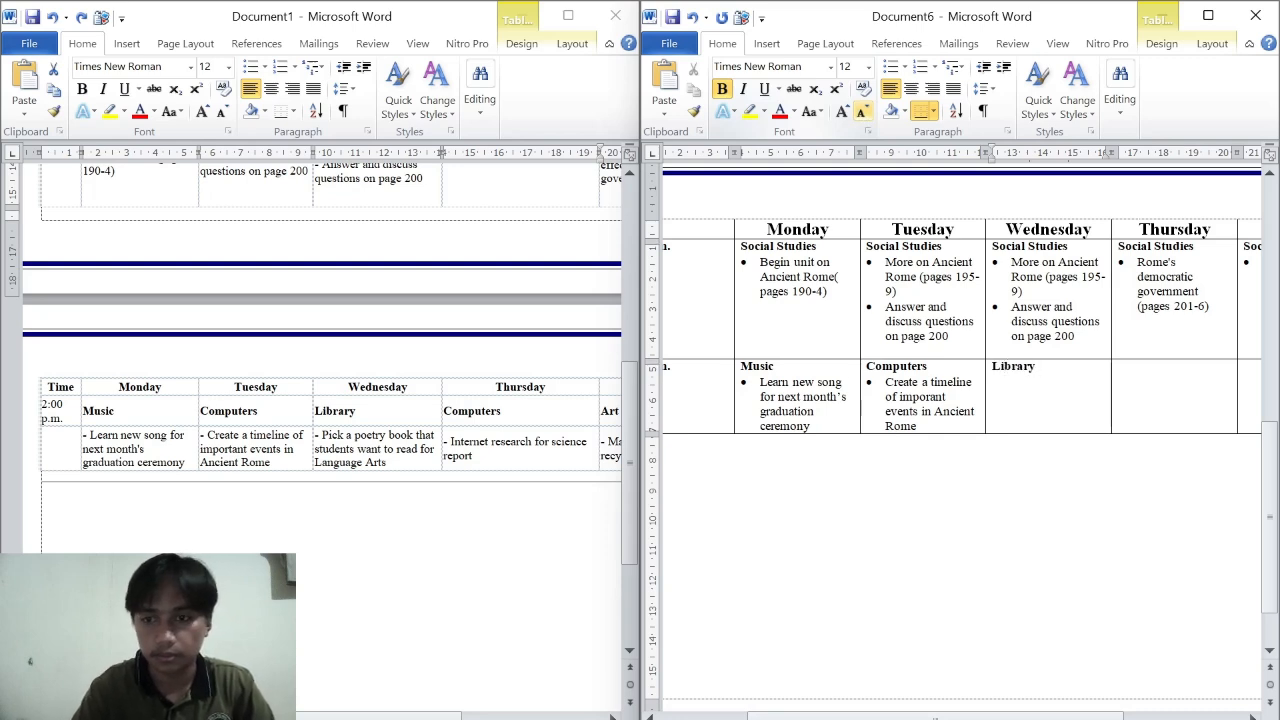
# Step: Add a non-bold bullet under the Wednesday "Library" heading reading "Pick a poetry book that student want to read for Language Arts"
pyautogui.click(889, 66)
pyautogui.hotkey('ctrl', 'b')
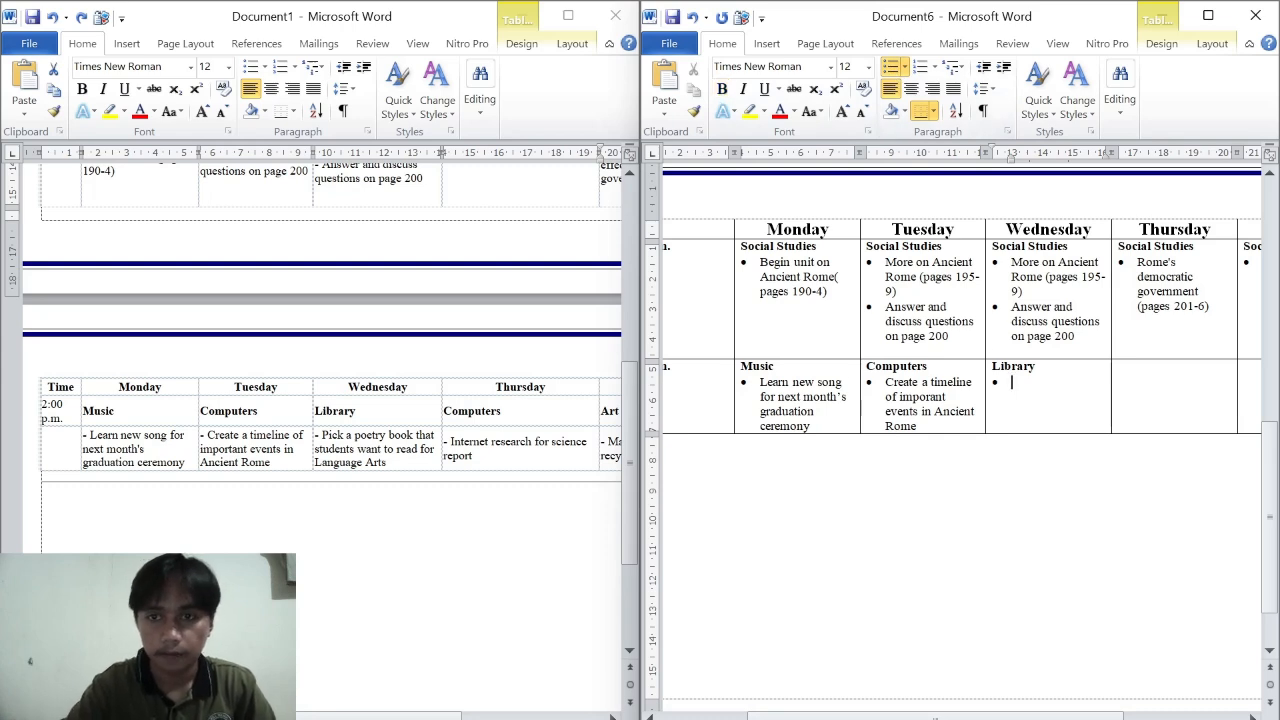
pyautogui.write('Pick')
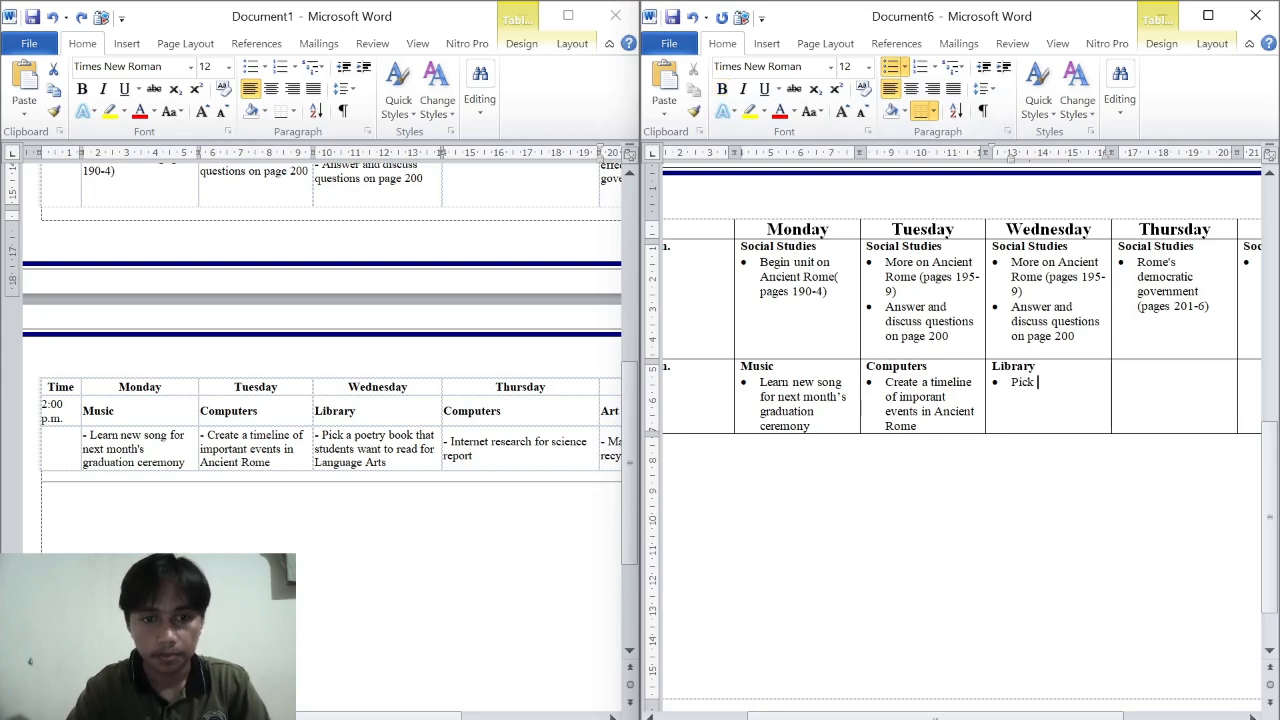
pyautogui.write('a poe')
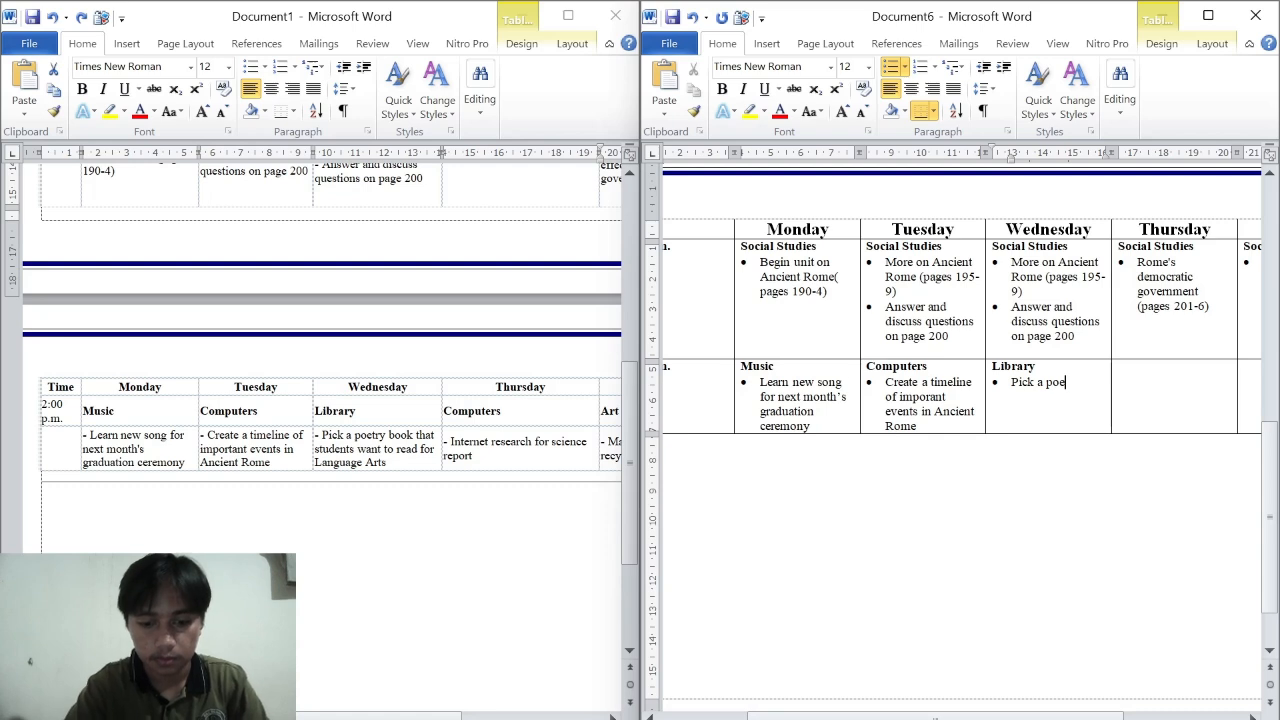
pyautogui.write('try boo')
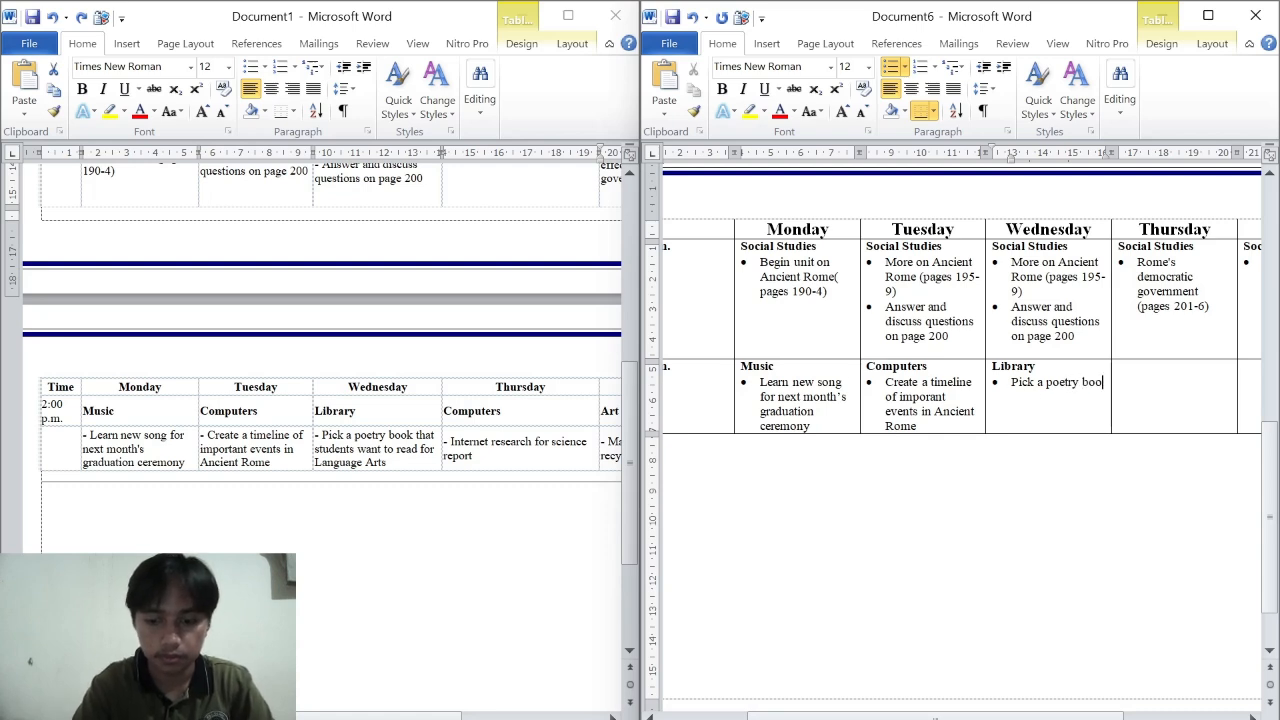
pyautogui.write('k that student w')
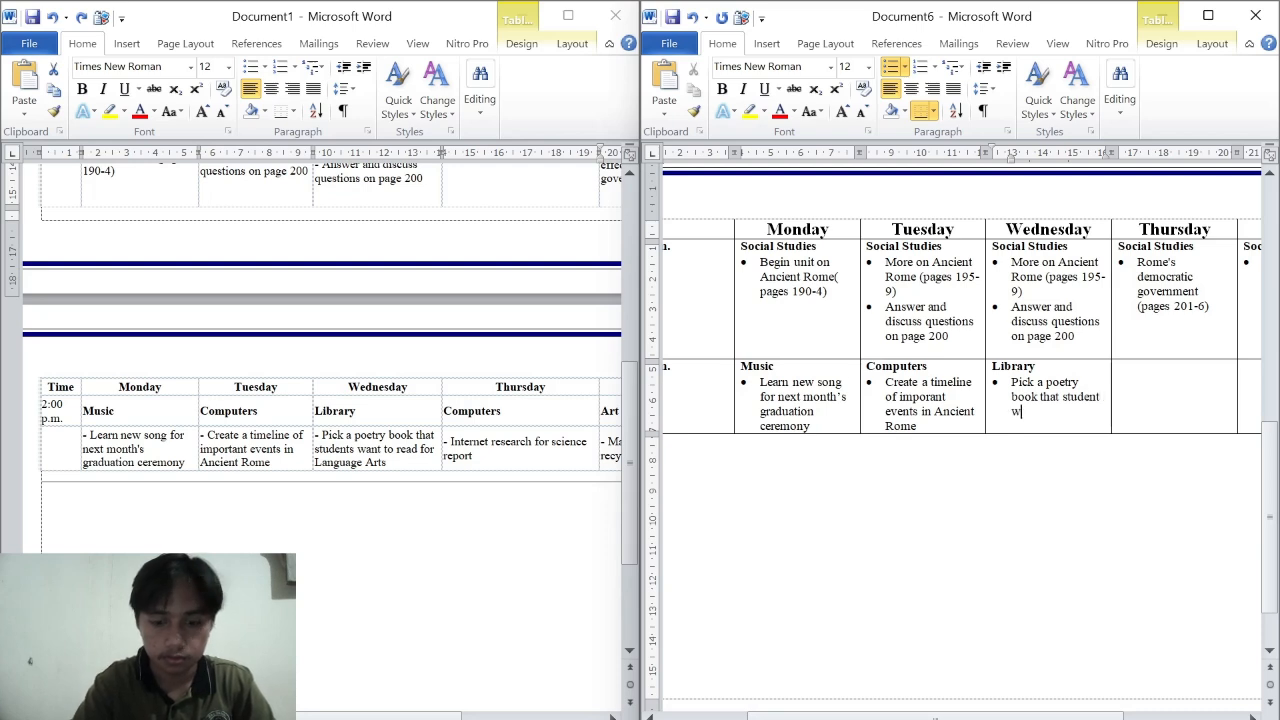
pyautogui.write('ant ti')
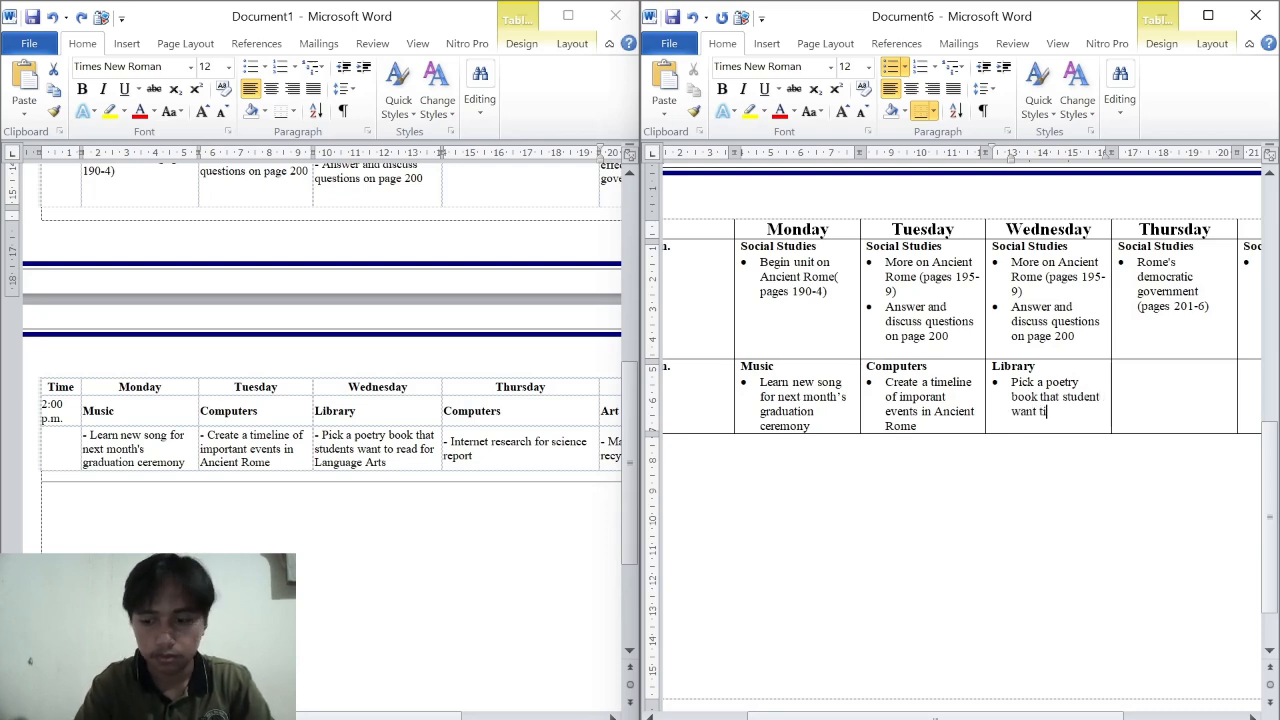
pyautogui.press('BackSpace')
pyautogui.write('o rea')
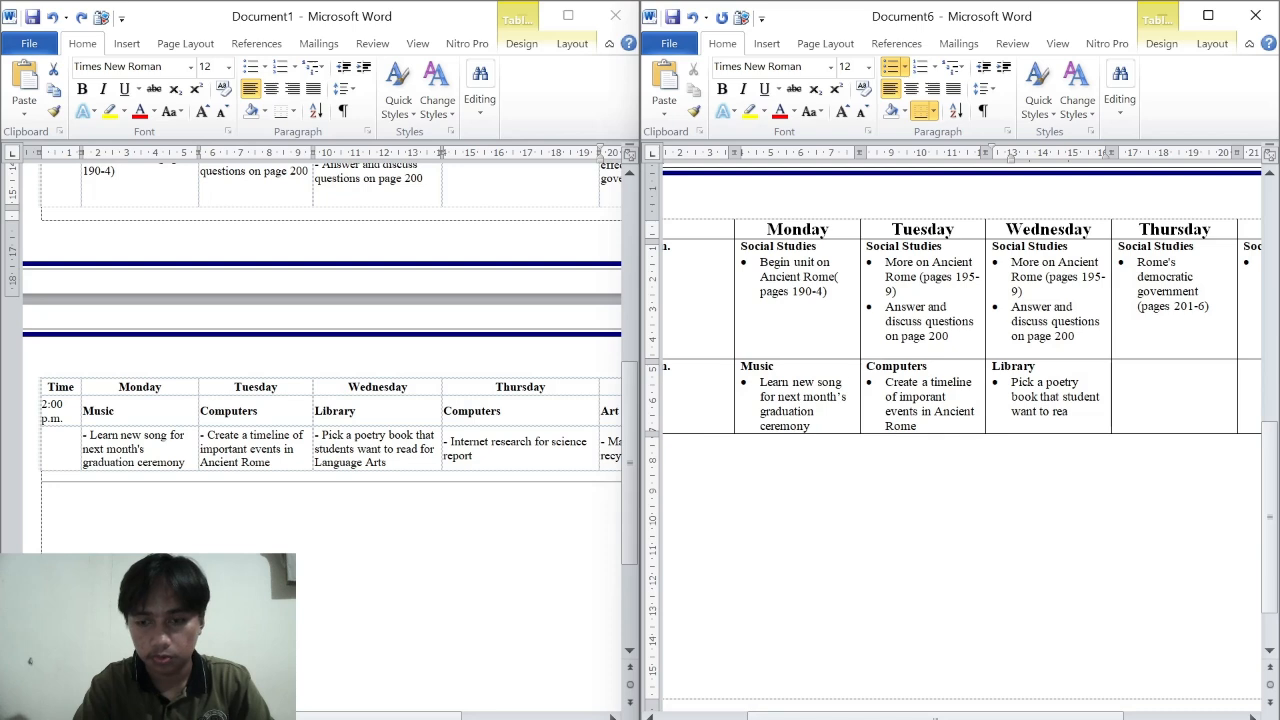
pyautogui.write('d for')
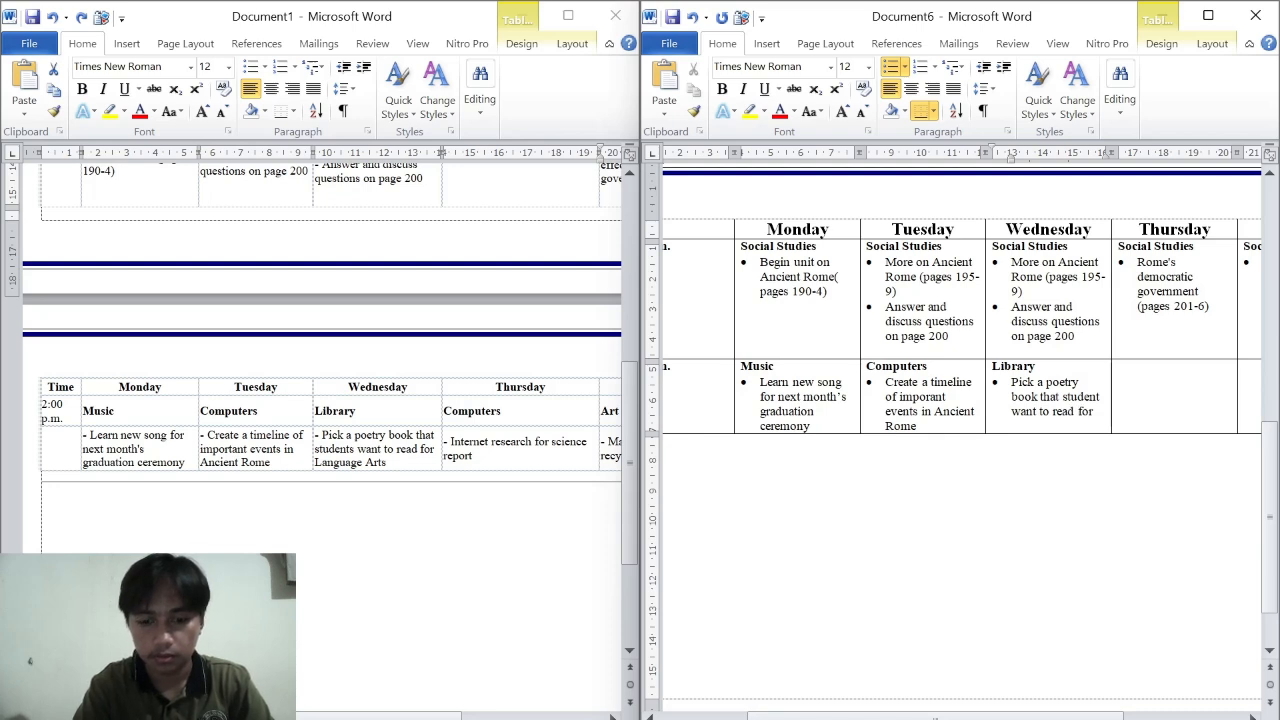
pyautogui.write(' Language ')
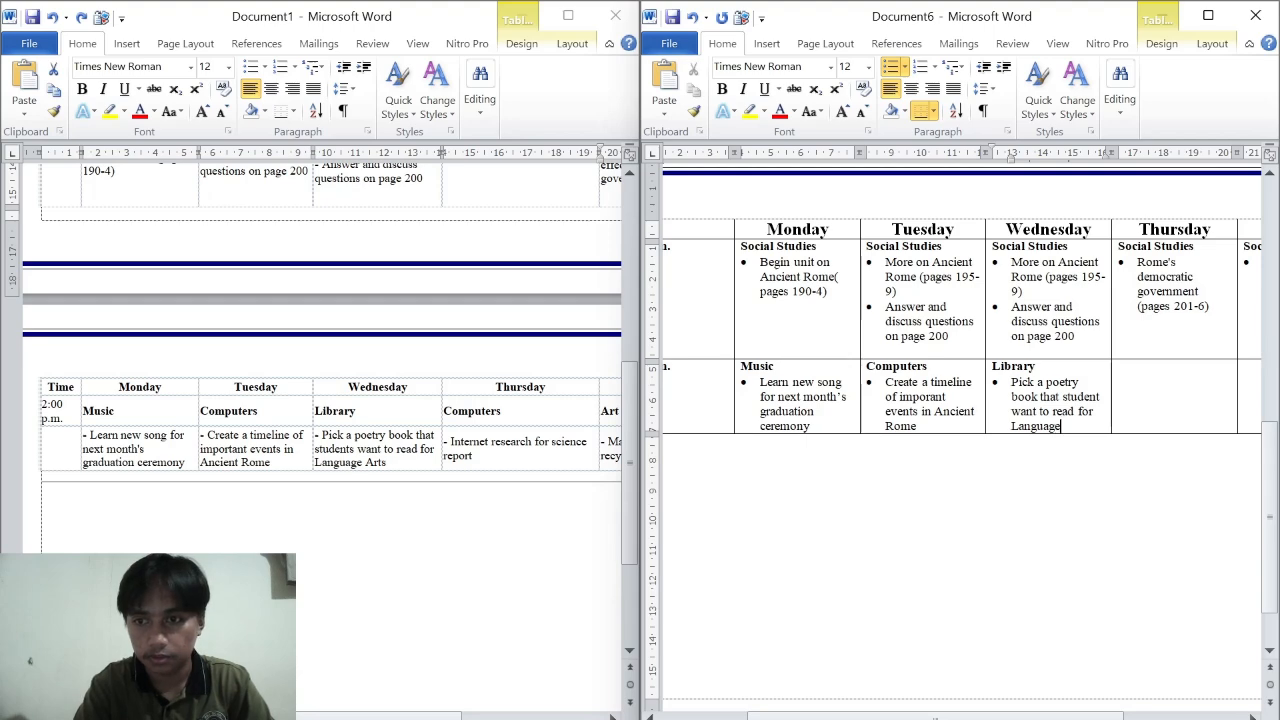
pyautogui.write('Arts')
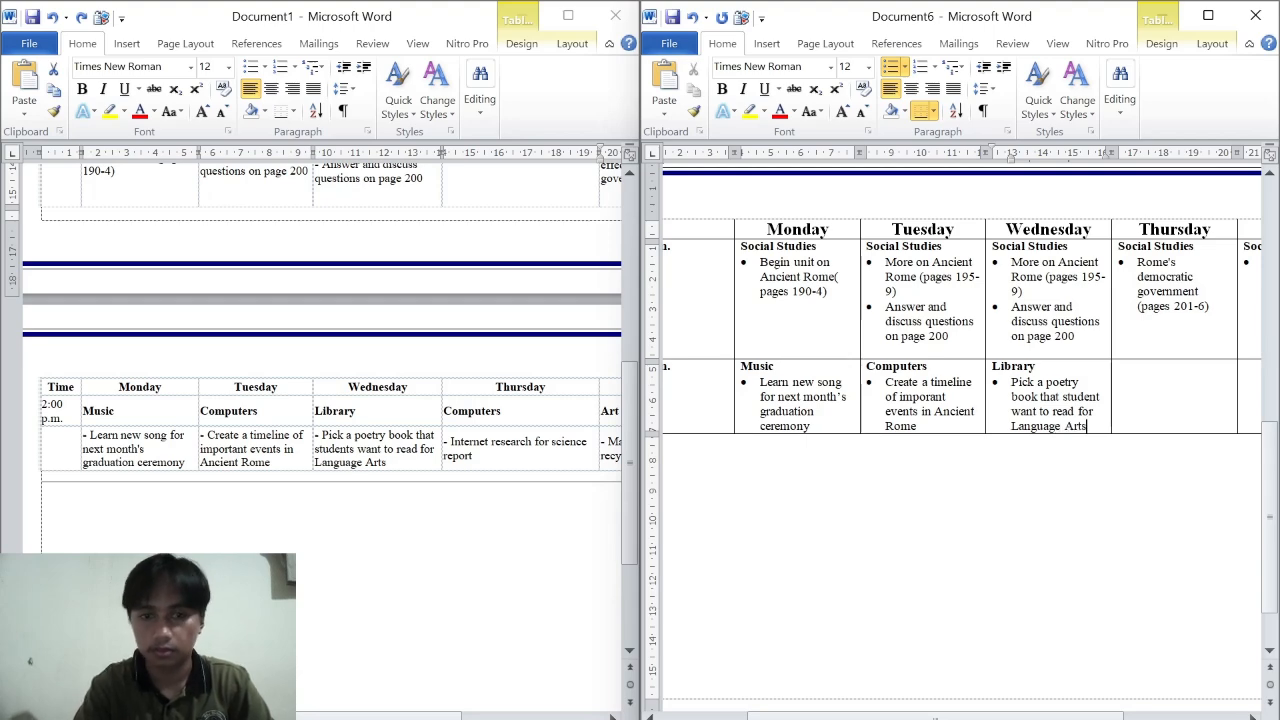
# Step: Enter the bold 12-point heading "Computers" in the Thursday cell of the 2.00 p.m. row
pyautogui.hscroll(3, 987, 366)
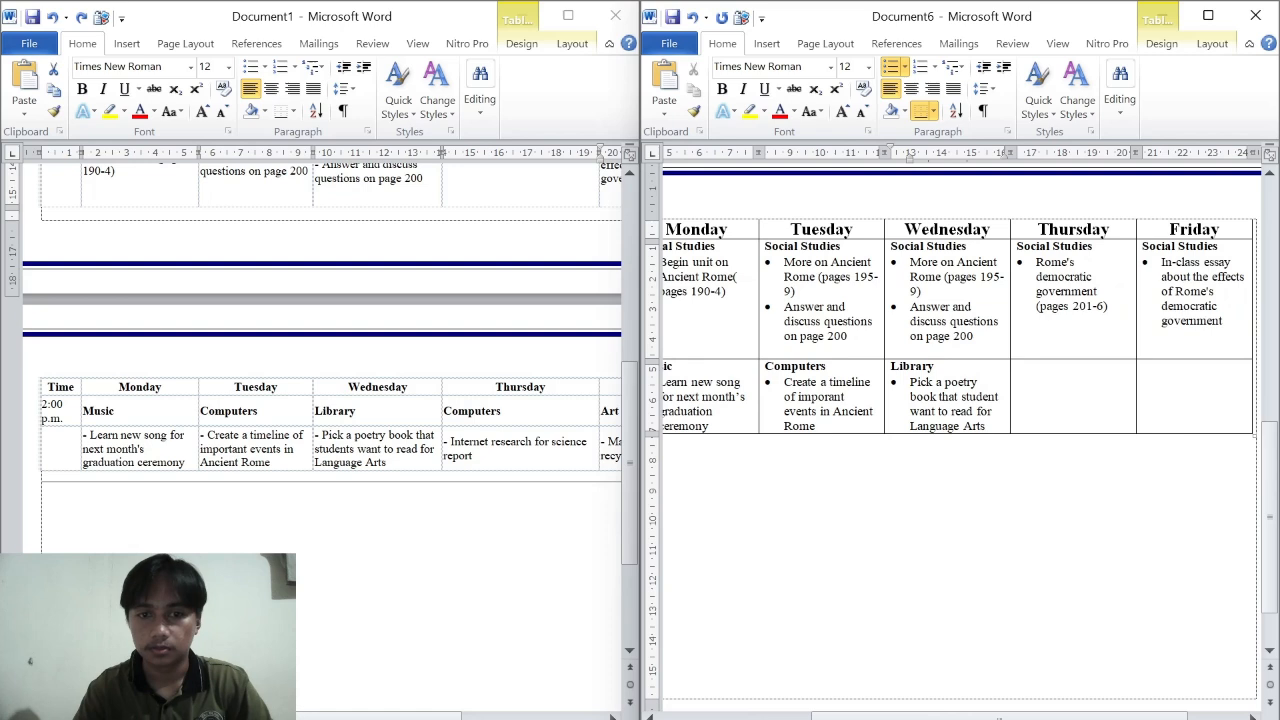
pyautogui.hscroll(3, 388, 462)
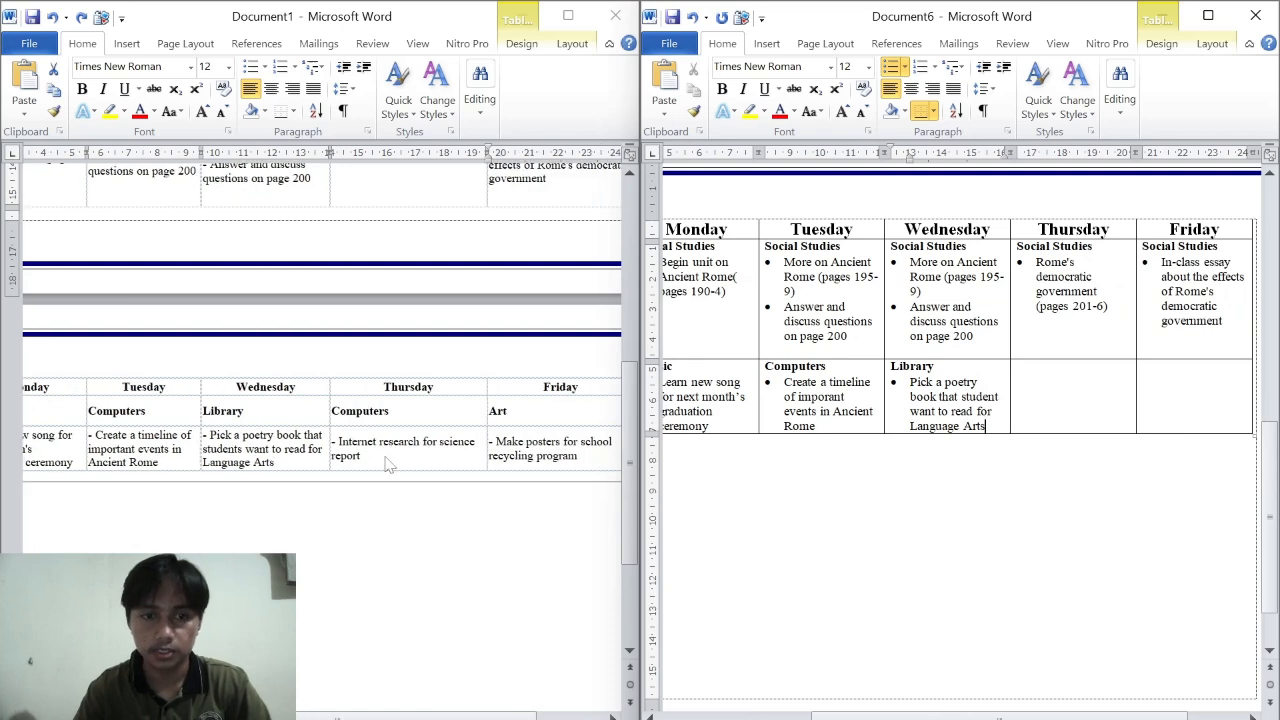
pyautogui.press('Tab')
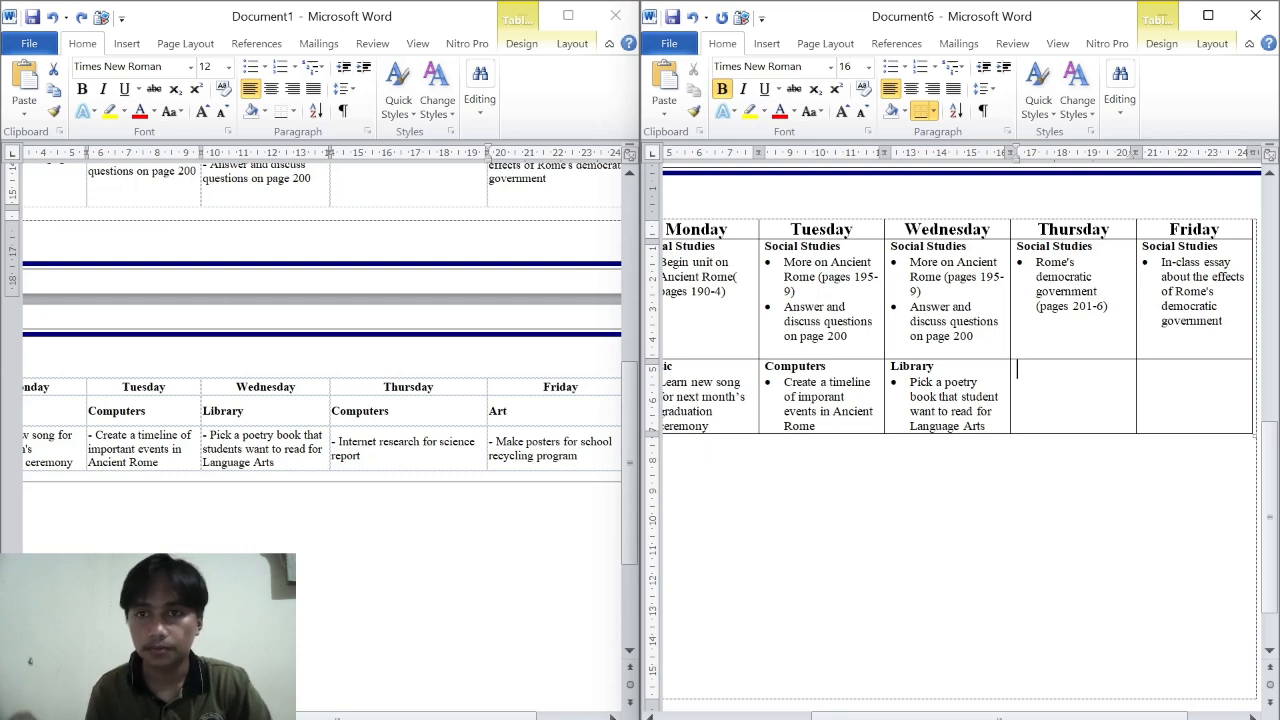
pyautogui.click(863, 114)
pyautogui.click(863, 114)
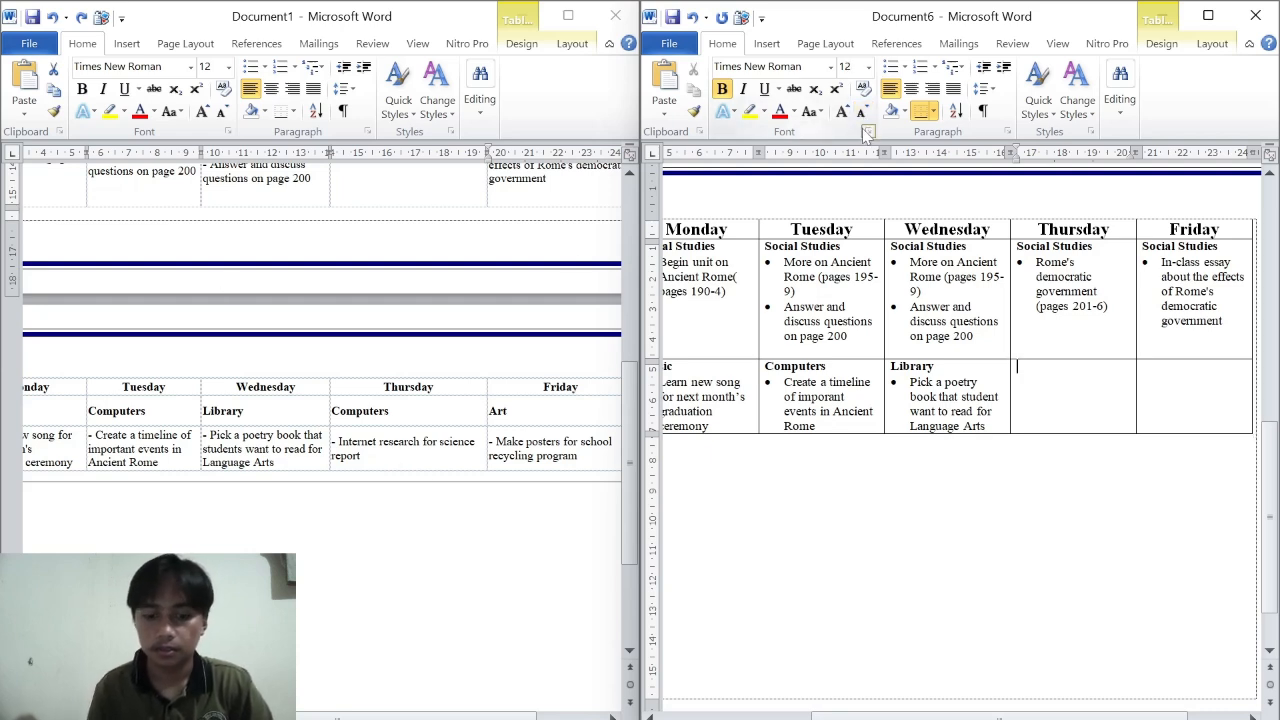
pyautogui.write('Computers')
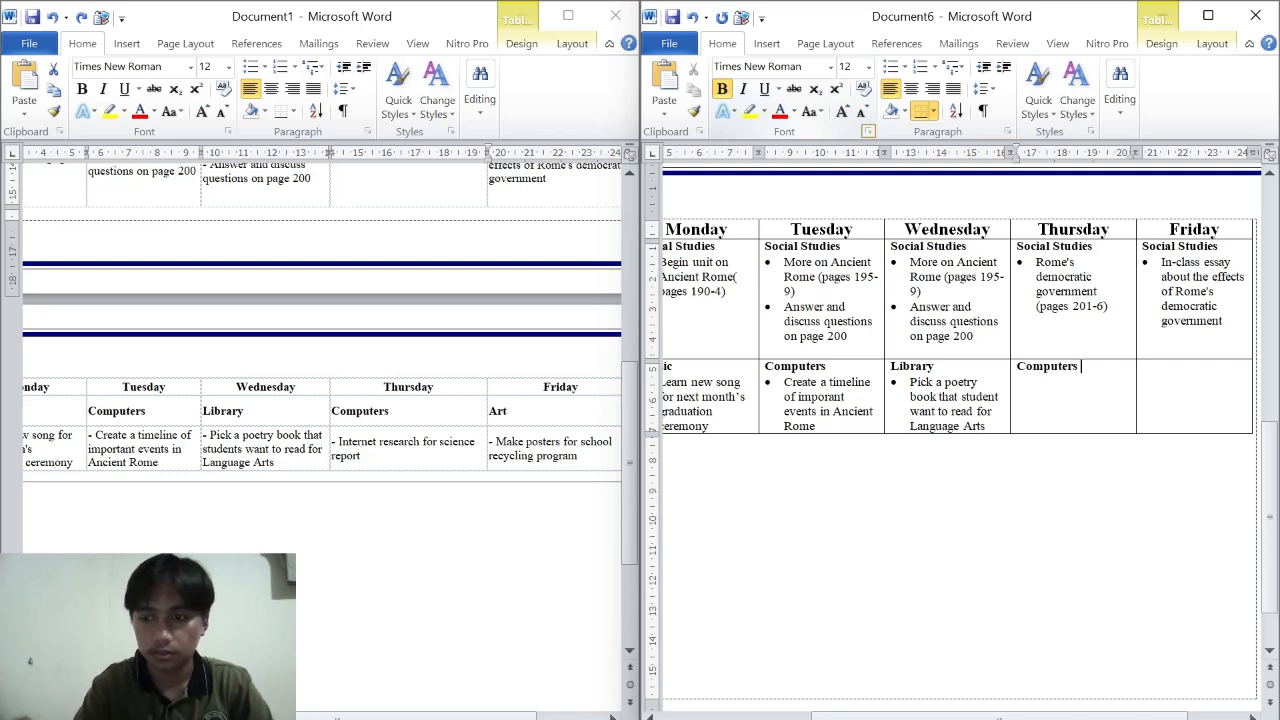
# Step: Add a non-bold bullet under the Thursday "Computers" heading reading "Internet research for science report"
pyautogui.press('Return')
pyautogui.click(891, 68)
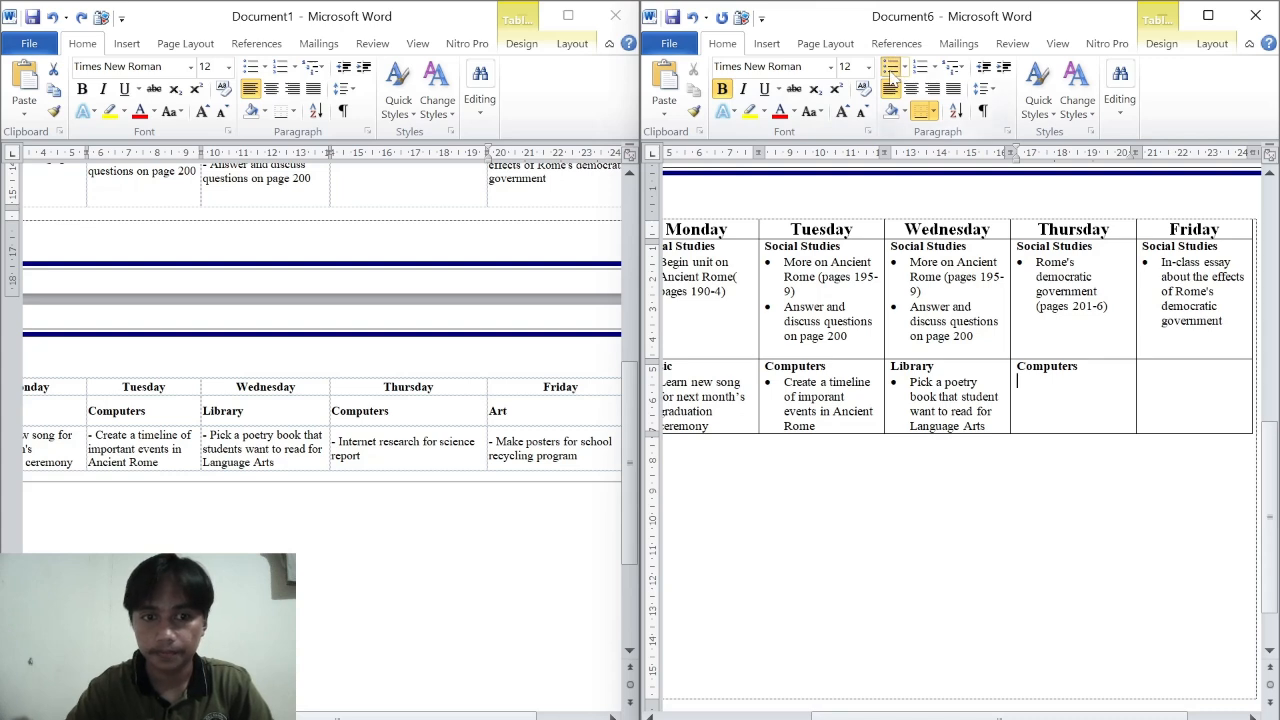
pyautogui.hotkey('ctrl', 'b')
pyautogui.write('internet ')
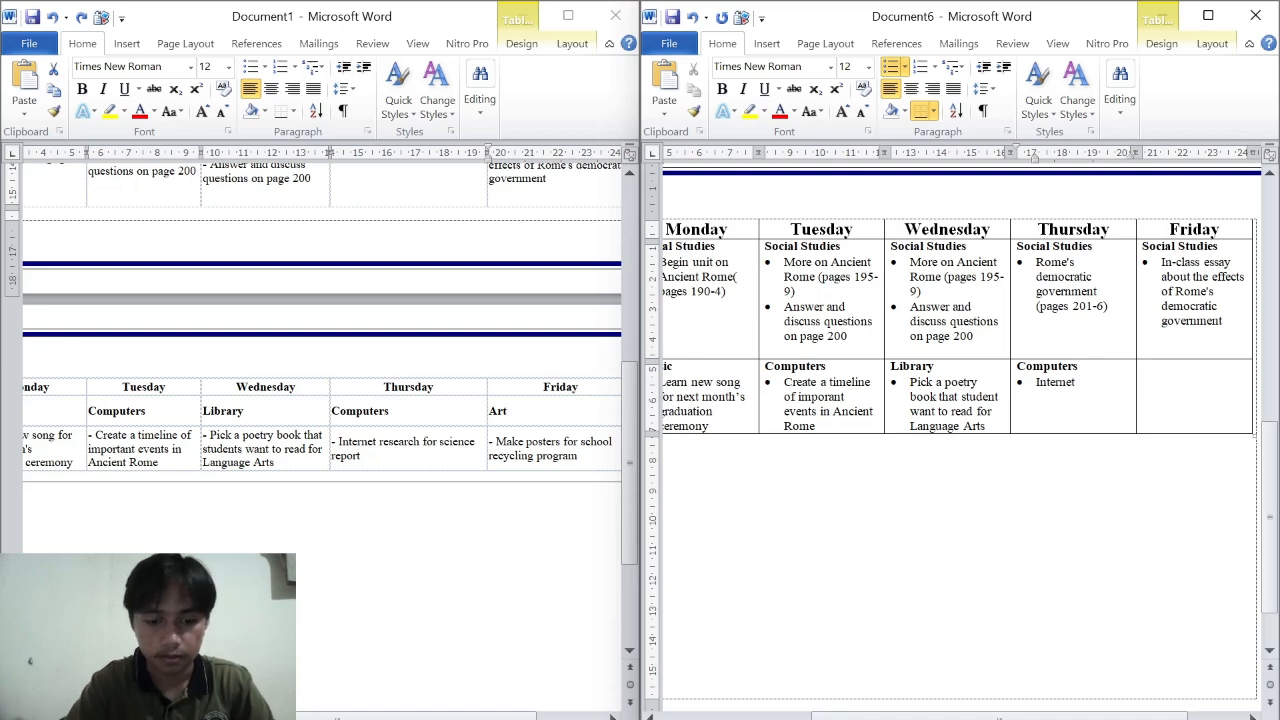
pyautogui.write('research ')
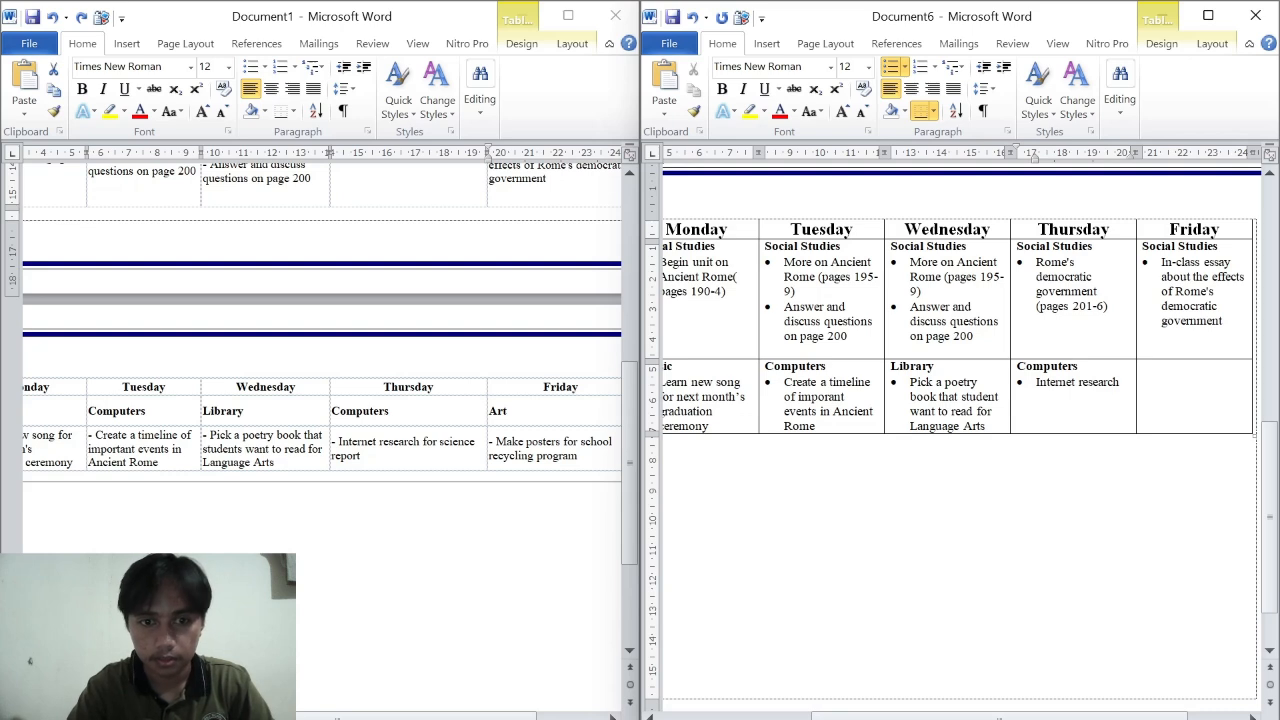
pyautogui.write('for scien')
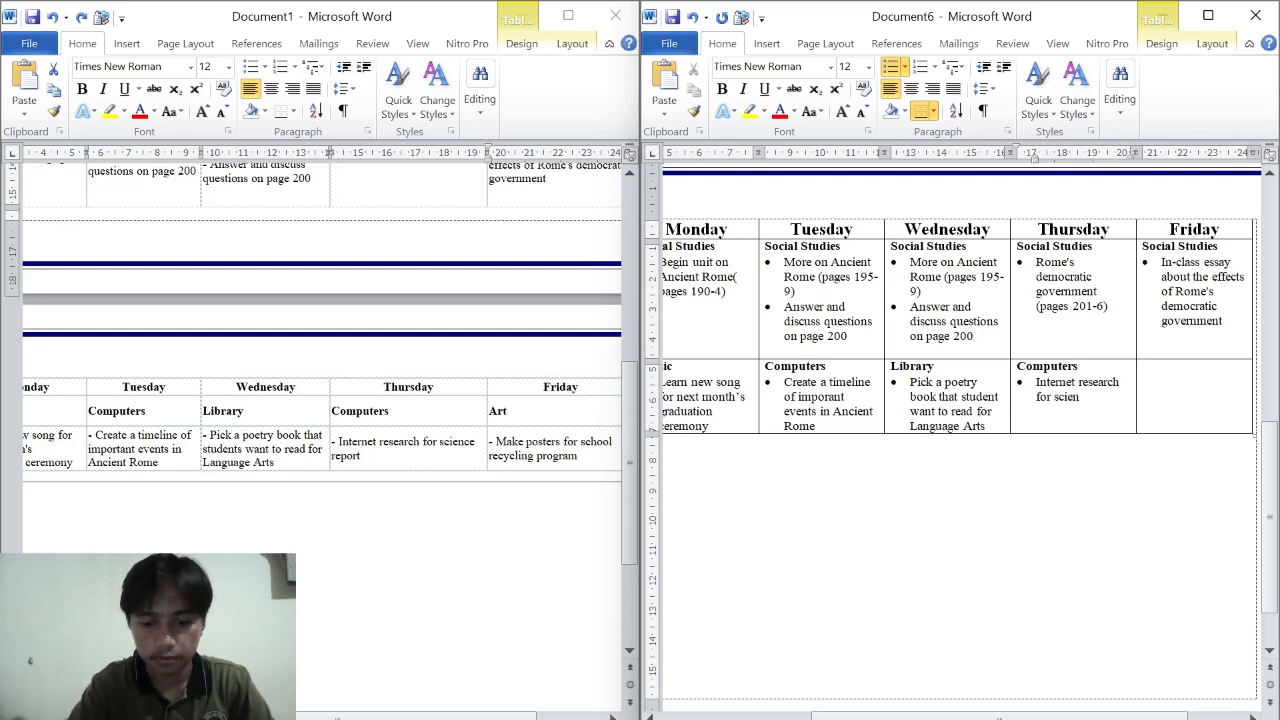
pyautogui.write('ce')
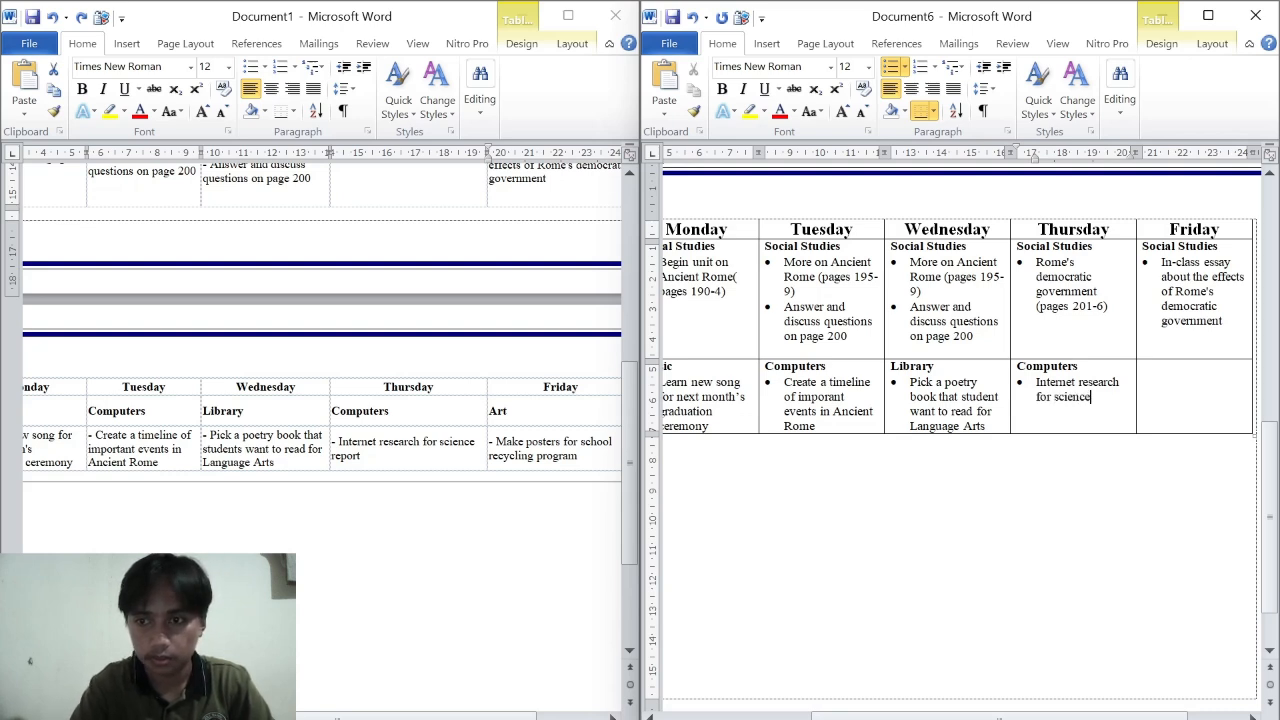
pyautogui.write(' repor')
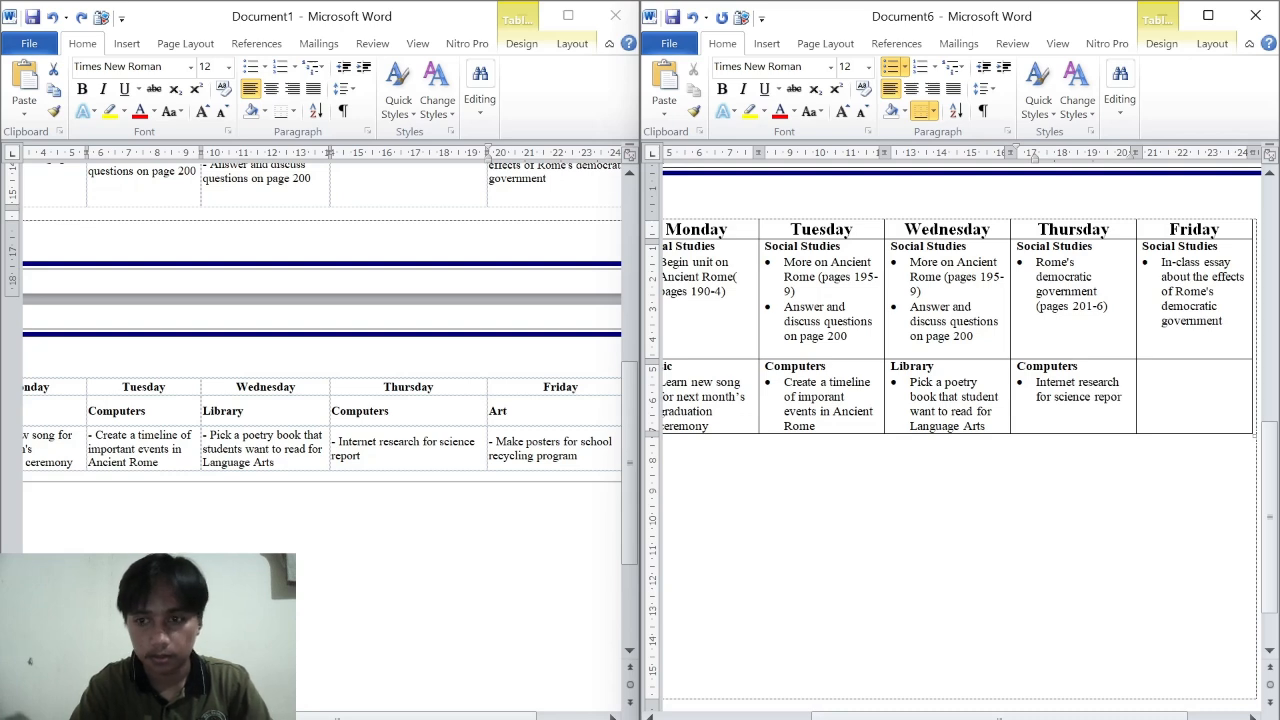
pyautogui.write('t')
# Step: Enter the bold 12-point heading "Art" in the Friday cell of the 2.00 p.m. row
pyautogui.press('Tab')
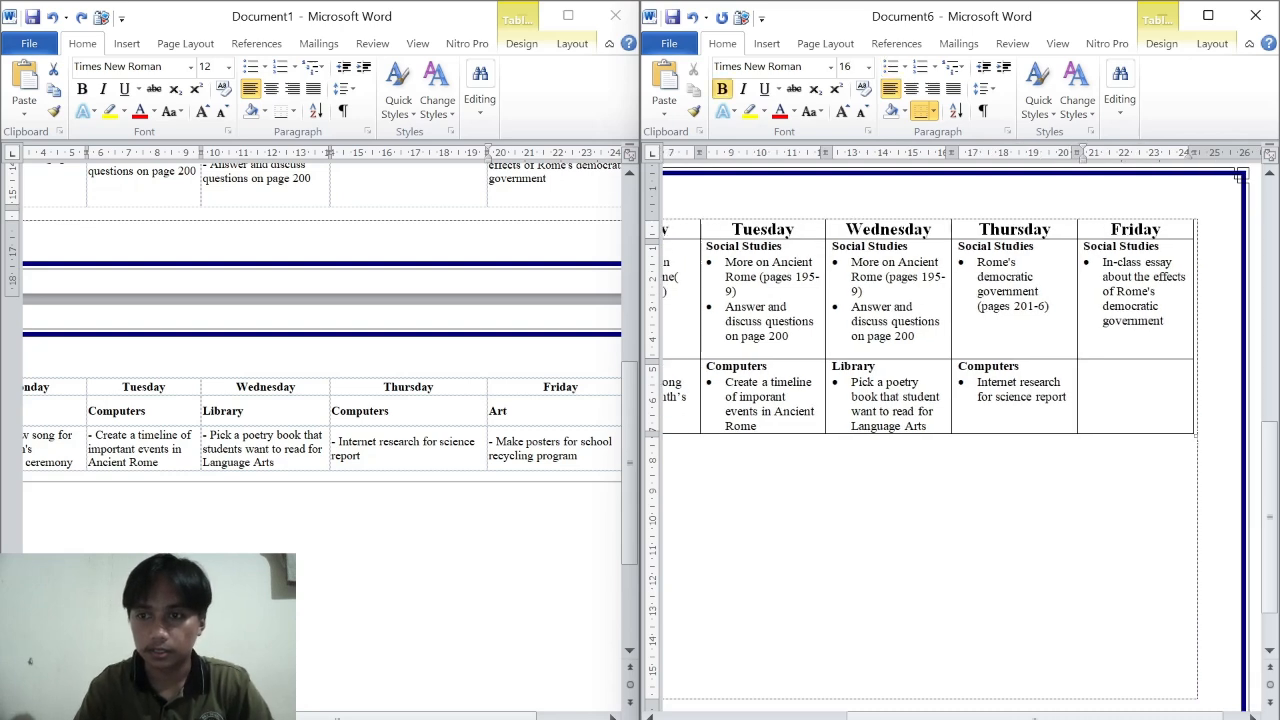
pyautogui.hscroll(2, 523, 488)
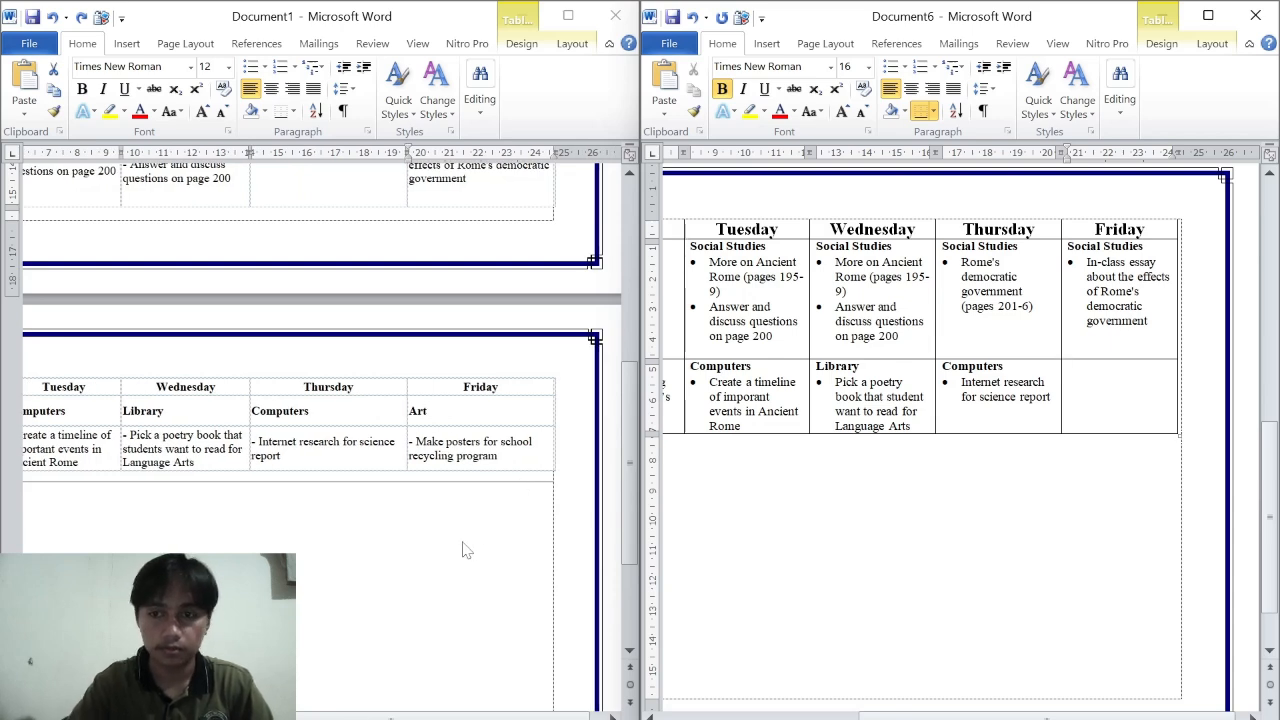
pyautogui.click(858, 113)
pyautogui.click(858, 113)
pyautogui.write('Art')
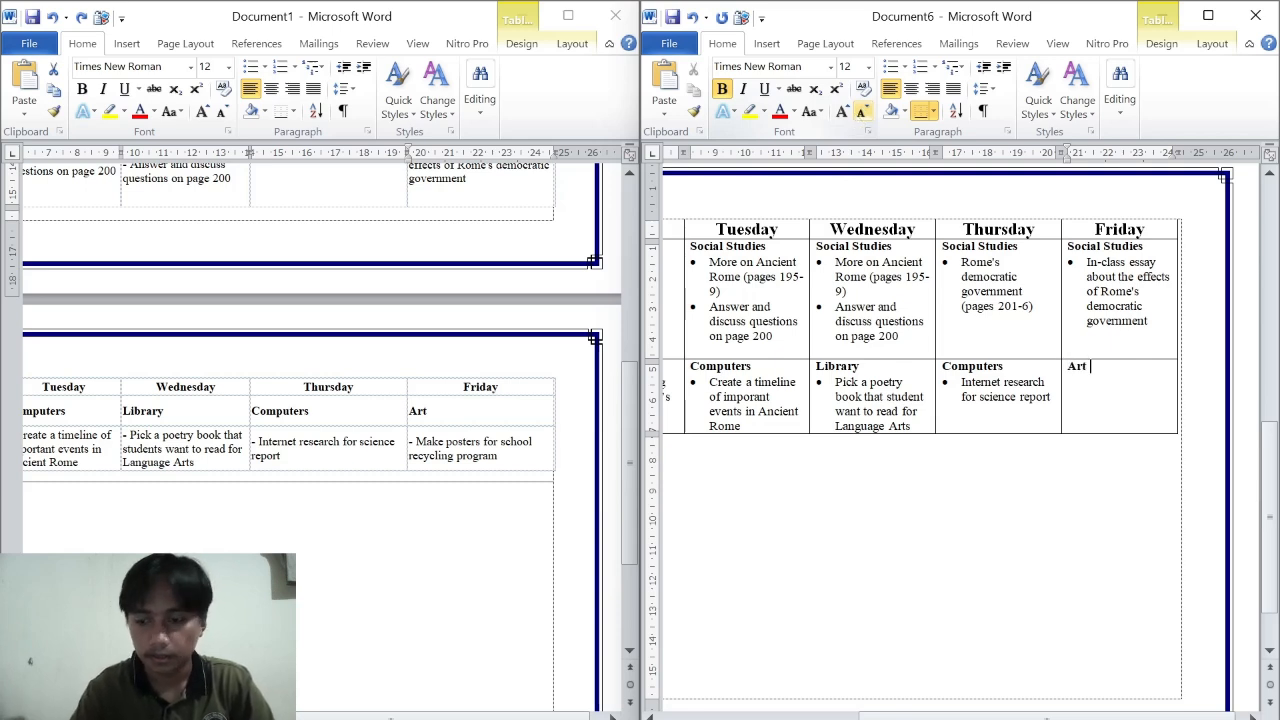
# Step: Add a non-bold bullet under the Friday "Art" heading reading "Make posters for school recycling program"
pyautogui.click(889, 66)
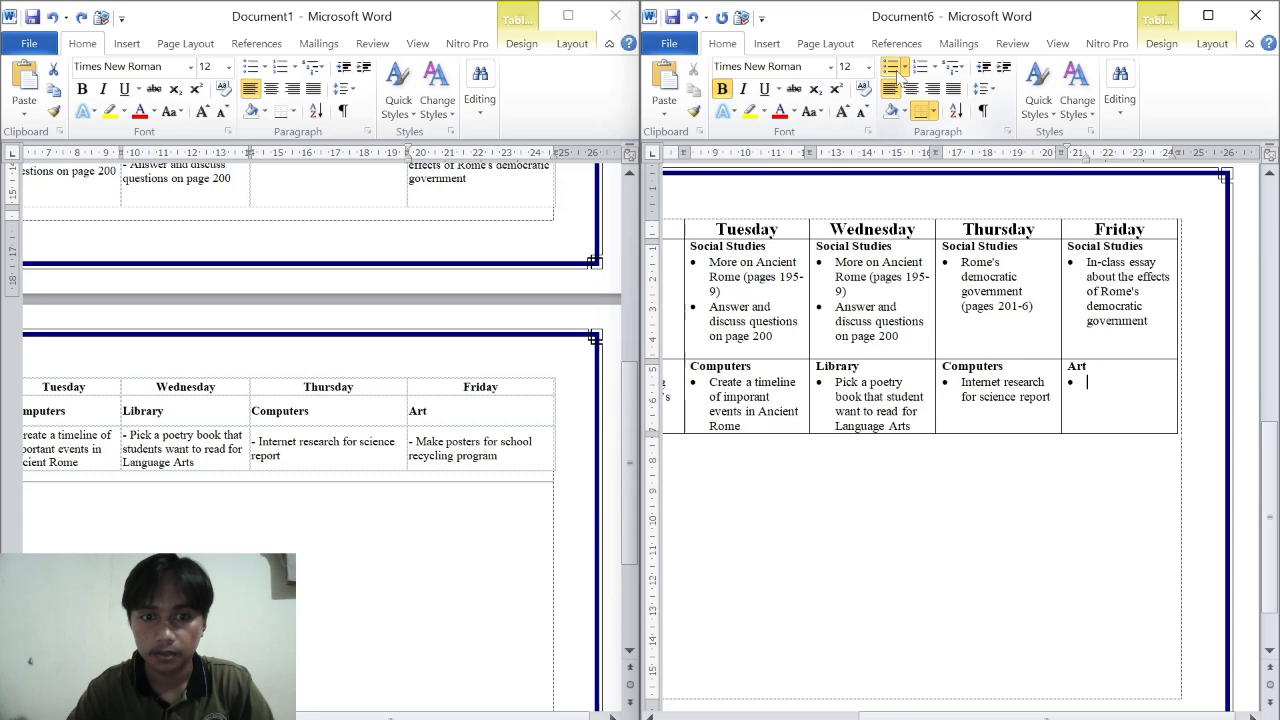
pyautogui.hotkey('ctrl', 'b')
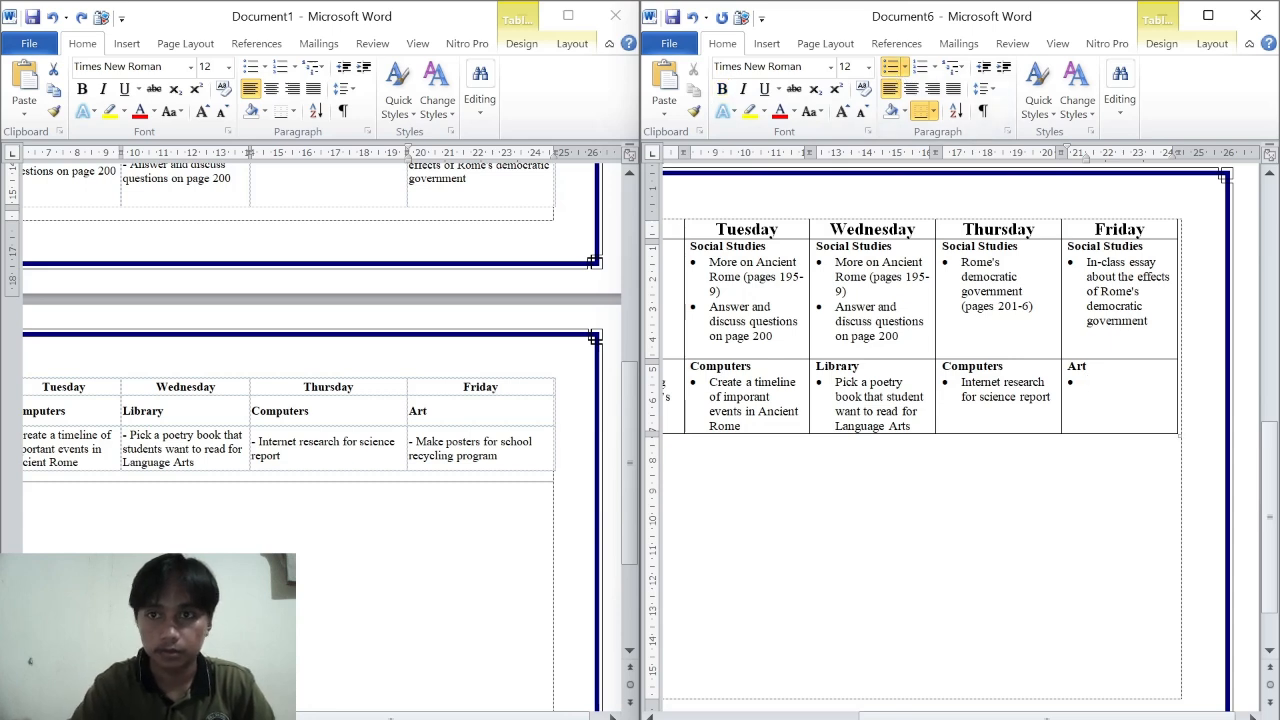
pyautogui.write('Make posters')
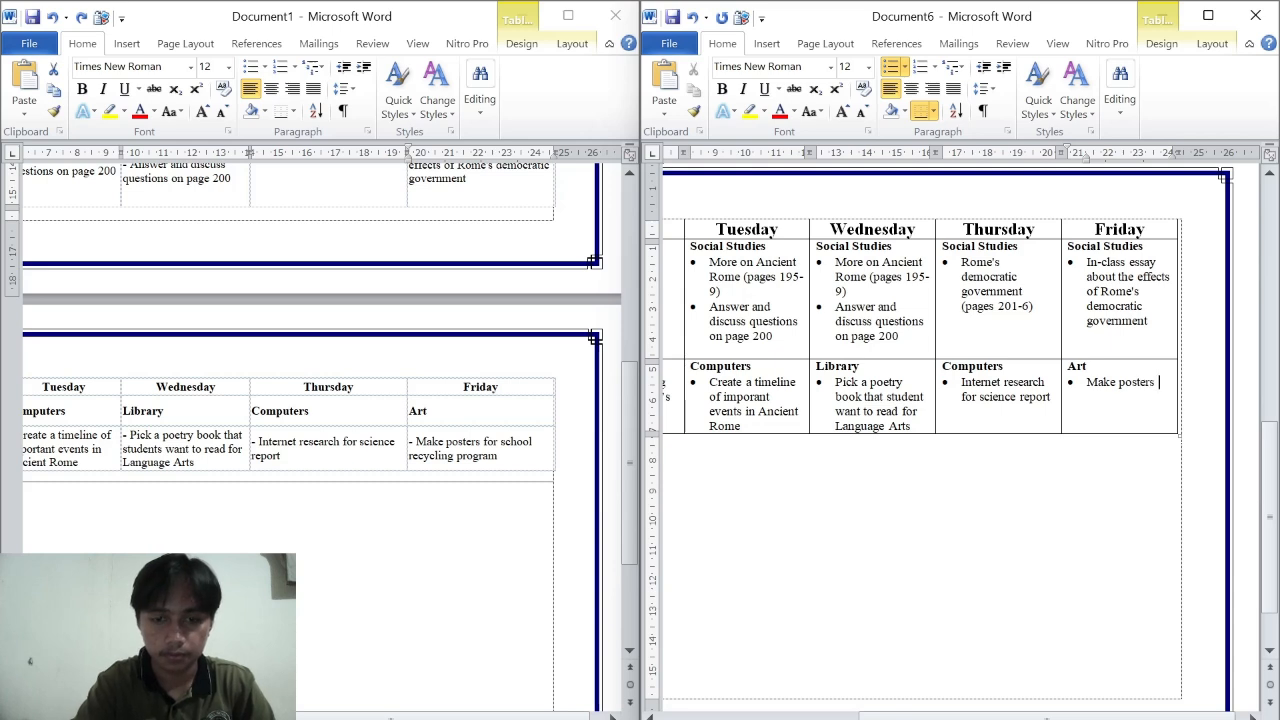
pyautogui.write(' for school recycl')
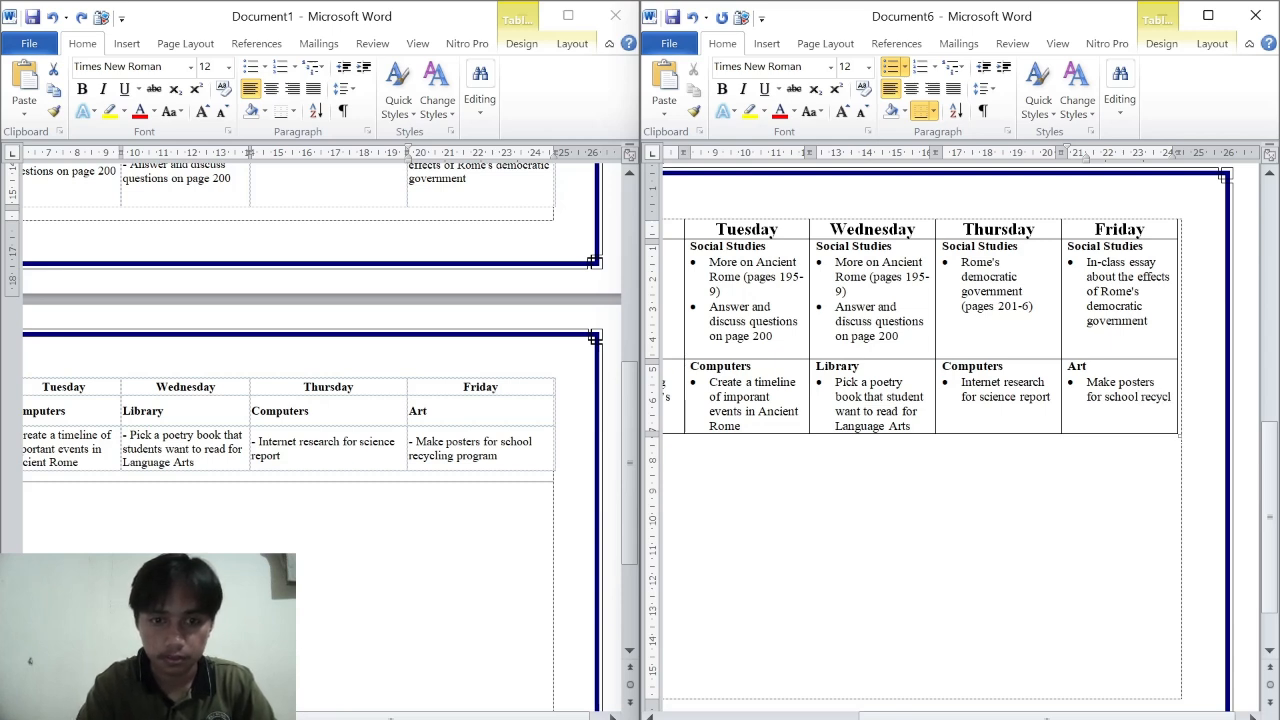
pyautogui.write('ing')
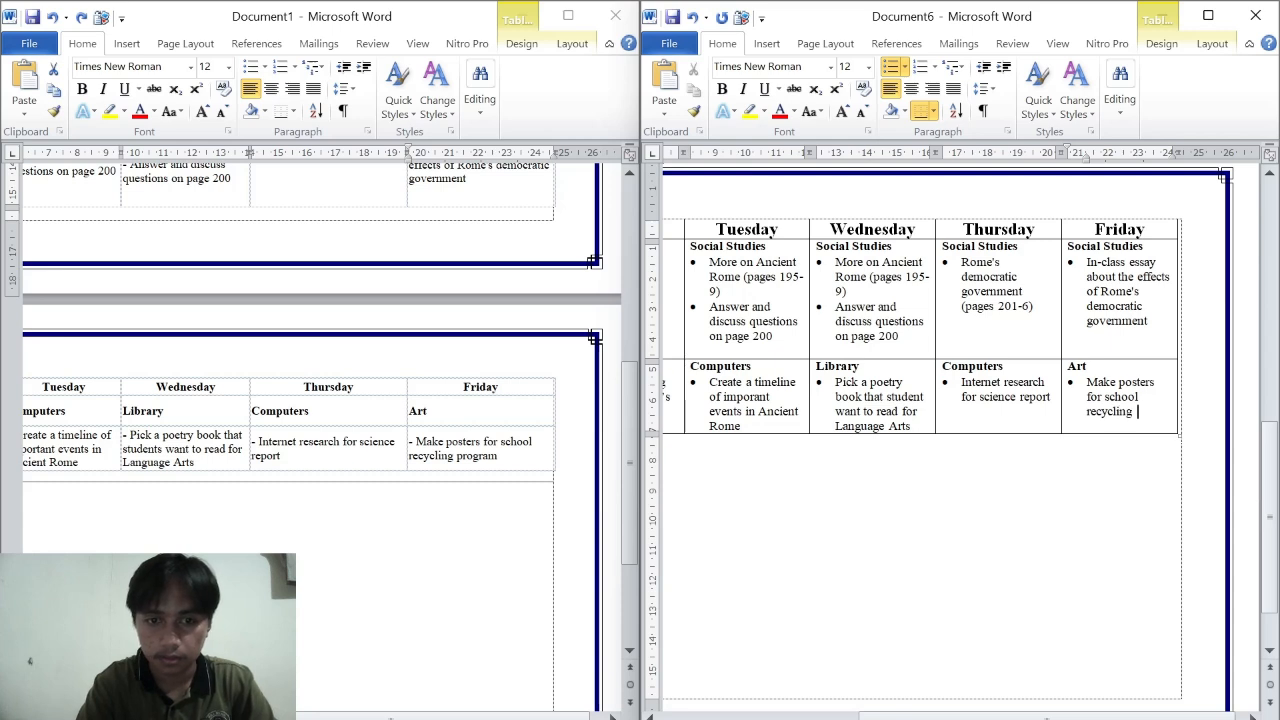
pyautogui.write(' program')
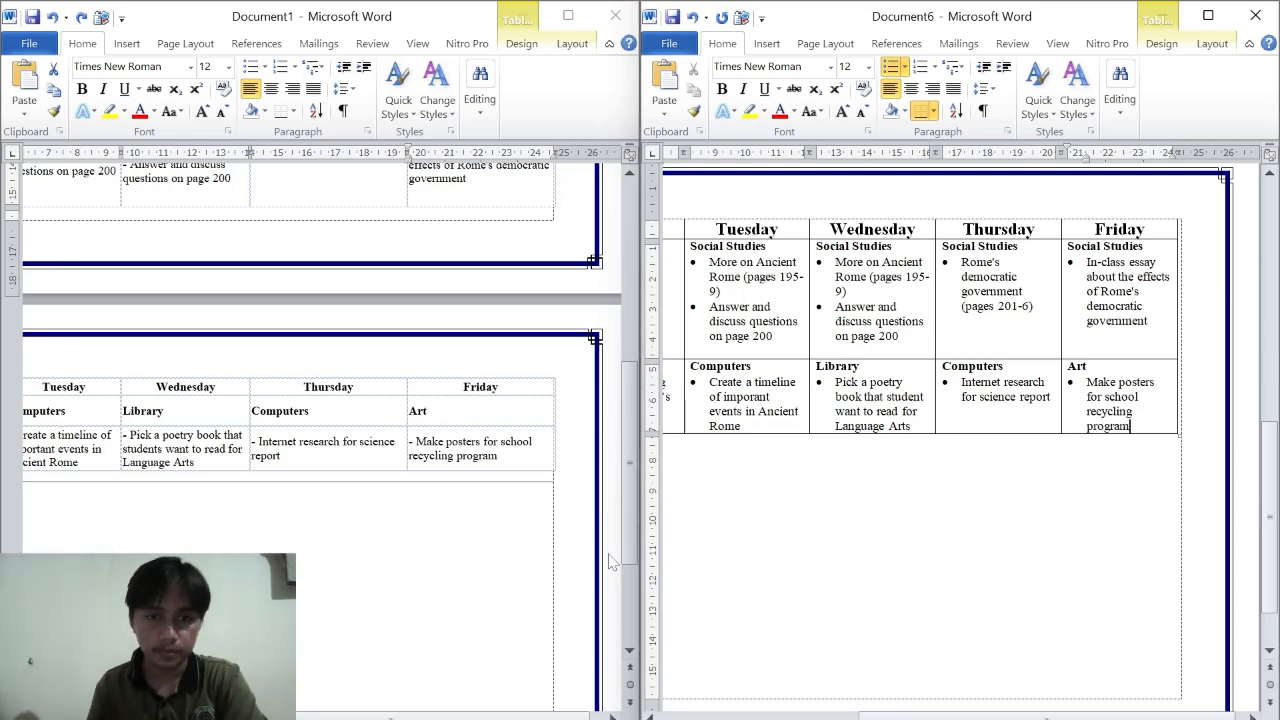
# Step: Switch Document1 out for the reference PDF in the browser and compare its timetable with both pages of Document6
pyautogui.click(477, 719)
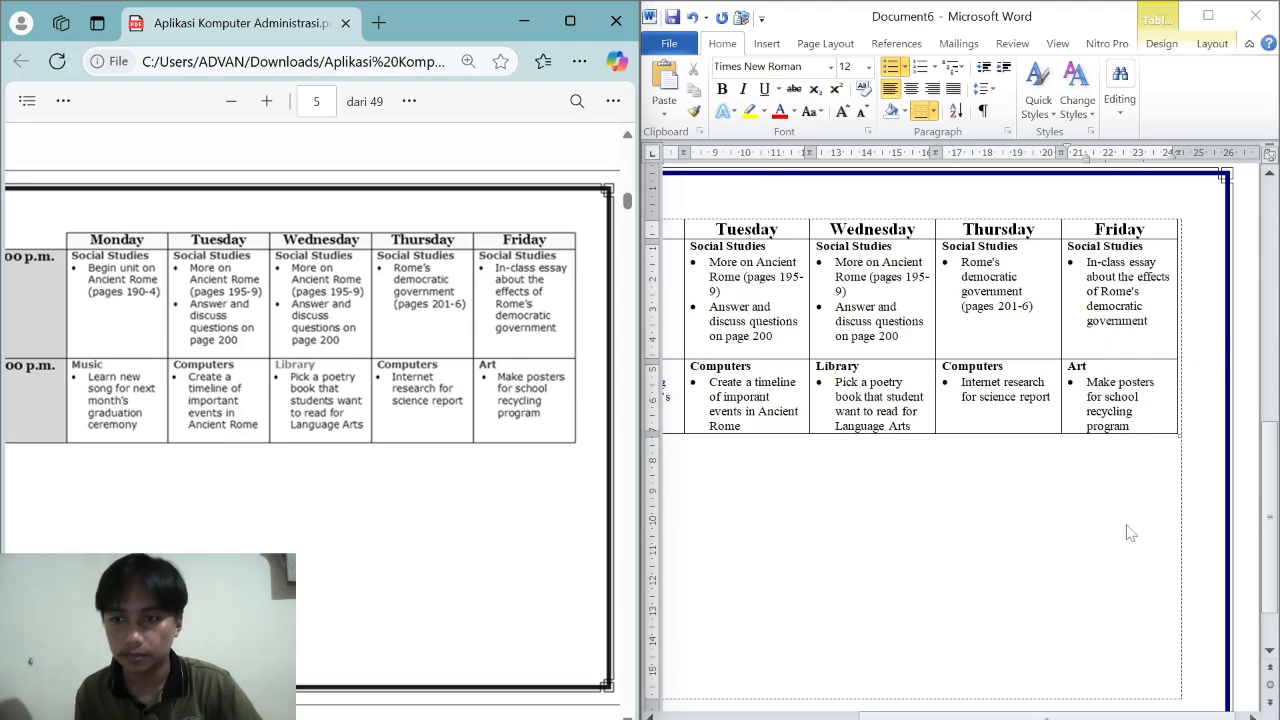
pyautogui.scroll(-3, 1080, 470)
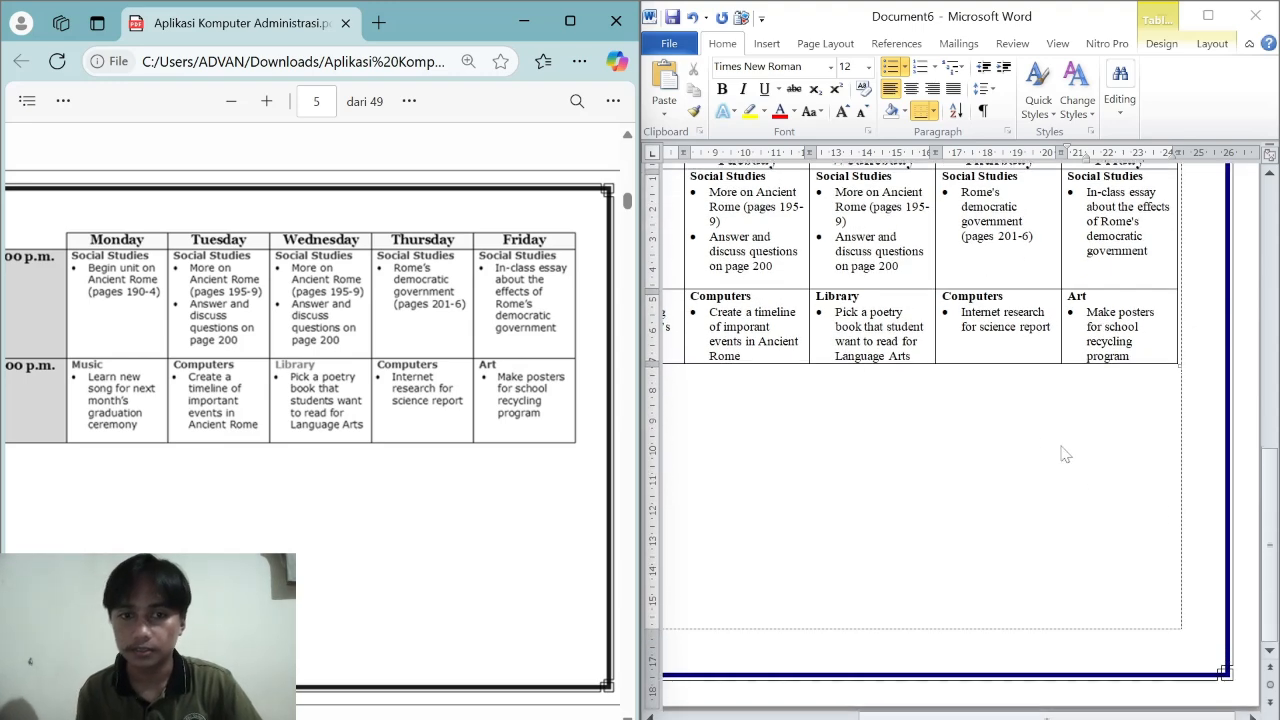
pyautogui.hscroll(-3, 996, 432)
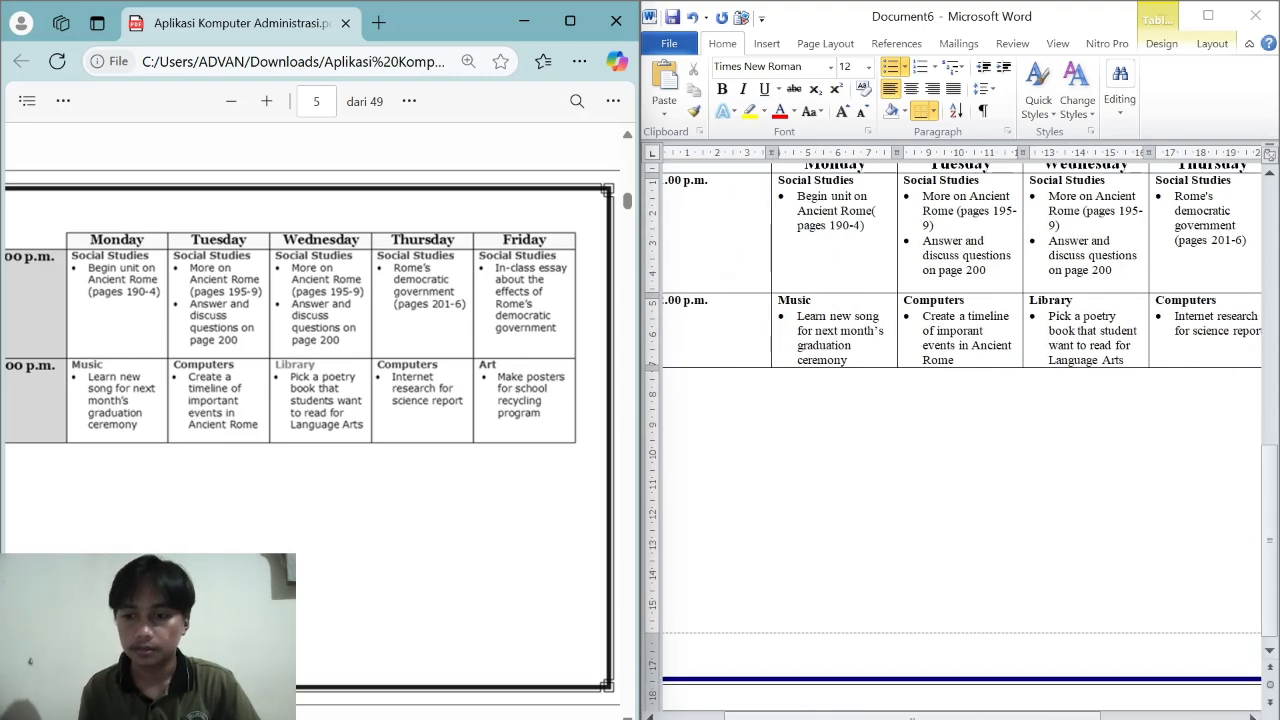
pyautogui.scroll(-4, 960, 430)
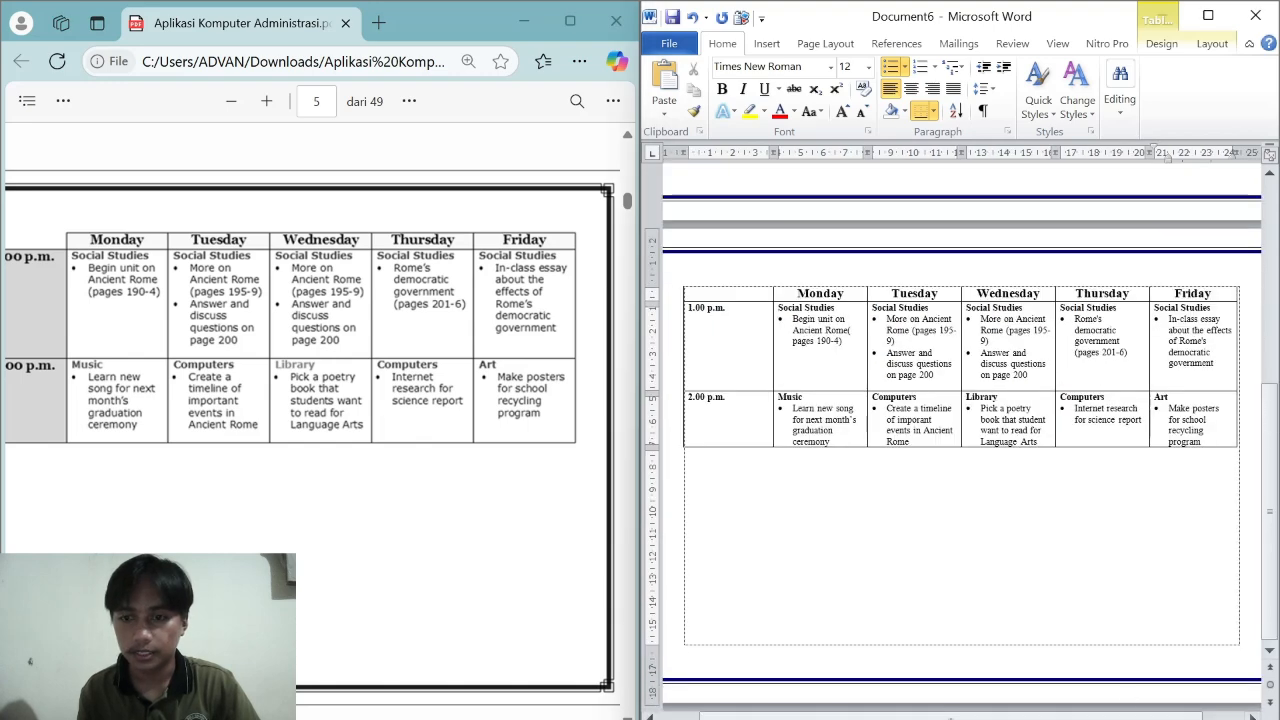
pyautogui.scroll(-1, 960, 430)
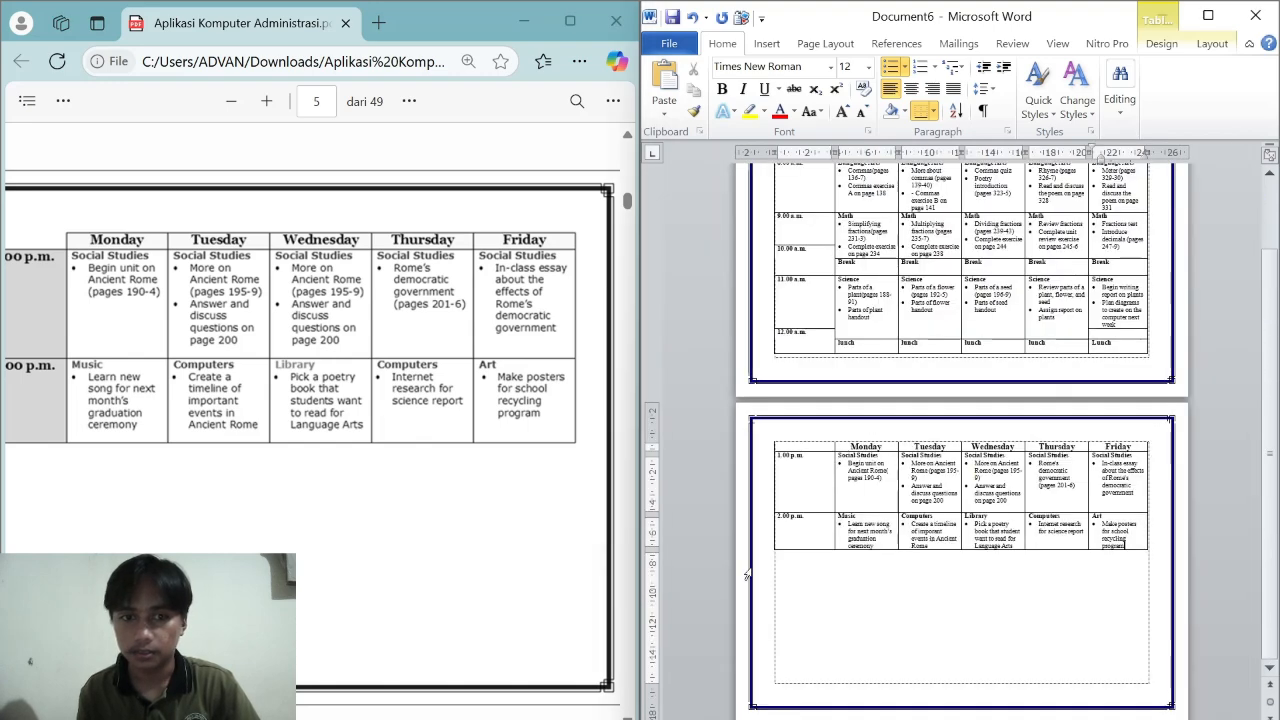
# Step: Compare the reference PDF's lesson plan pages, including the 1:00 p.m. and 2:00 p.m. rows, with the timetable in Document6
pyautogui.hscroll(-2, 440, 508)
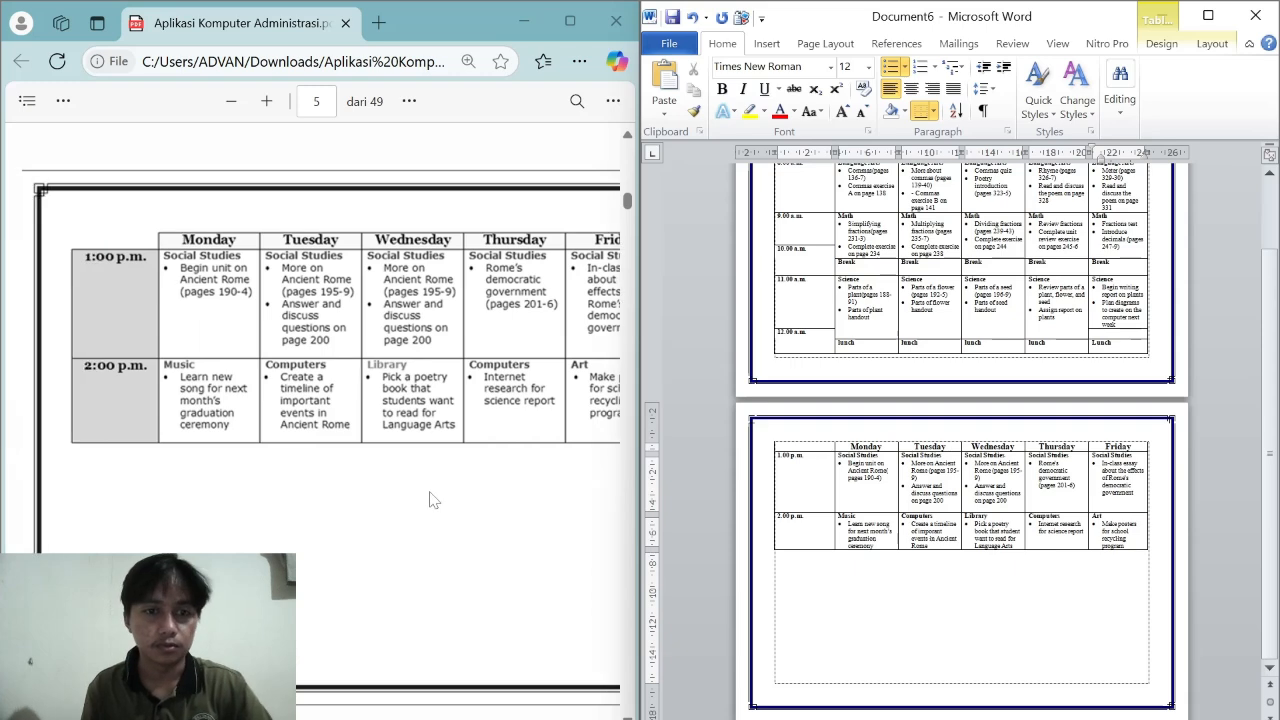
pyautogui.scroll(-4, 430, 496)
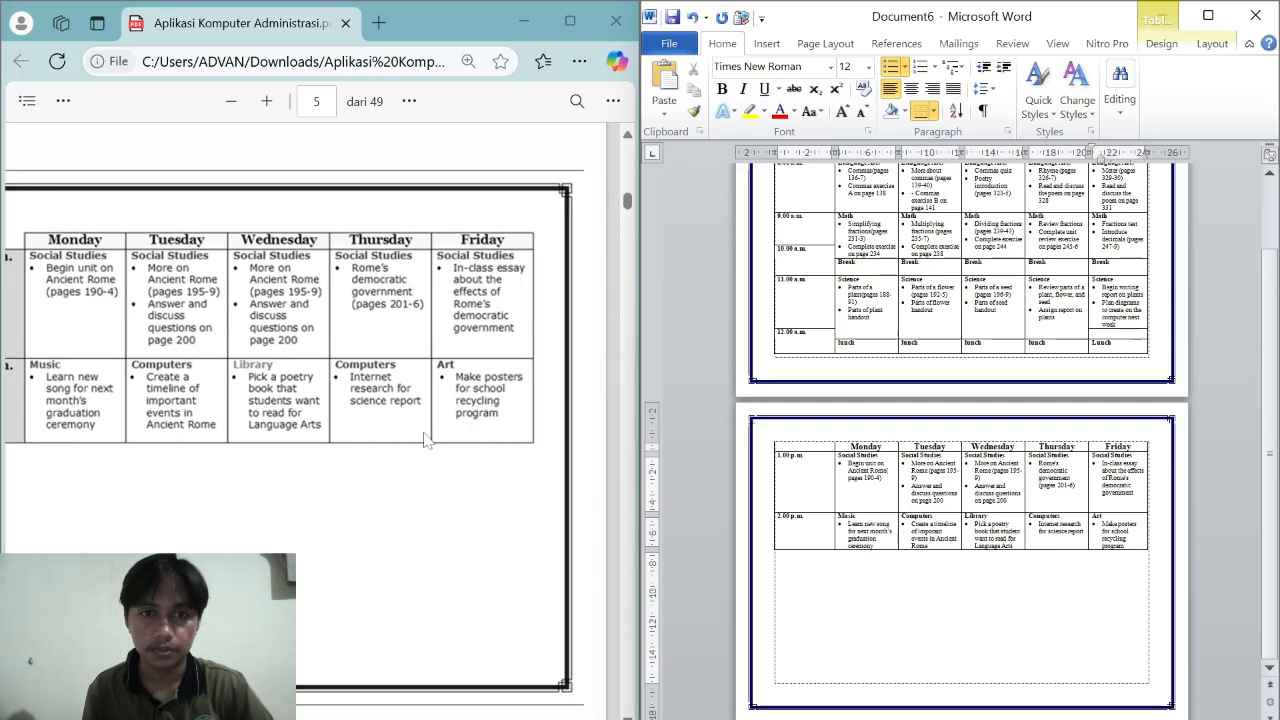
pyautogui.scroll(-1, 424, 428)
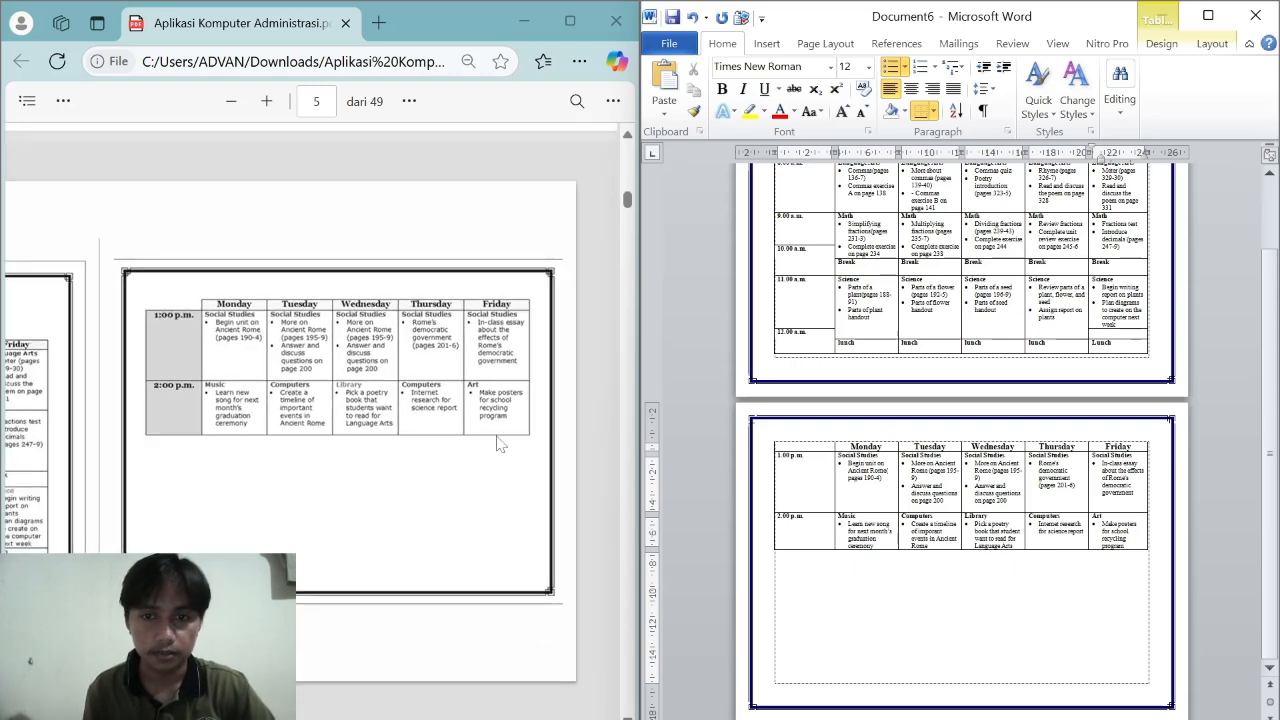
pyautogui.hscroll(-5, 489, 449)
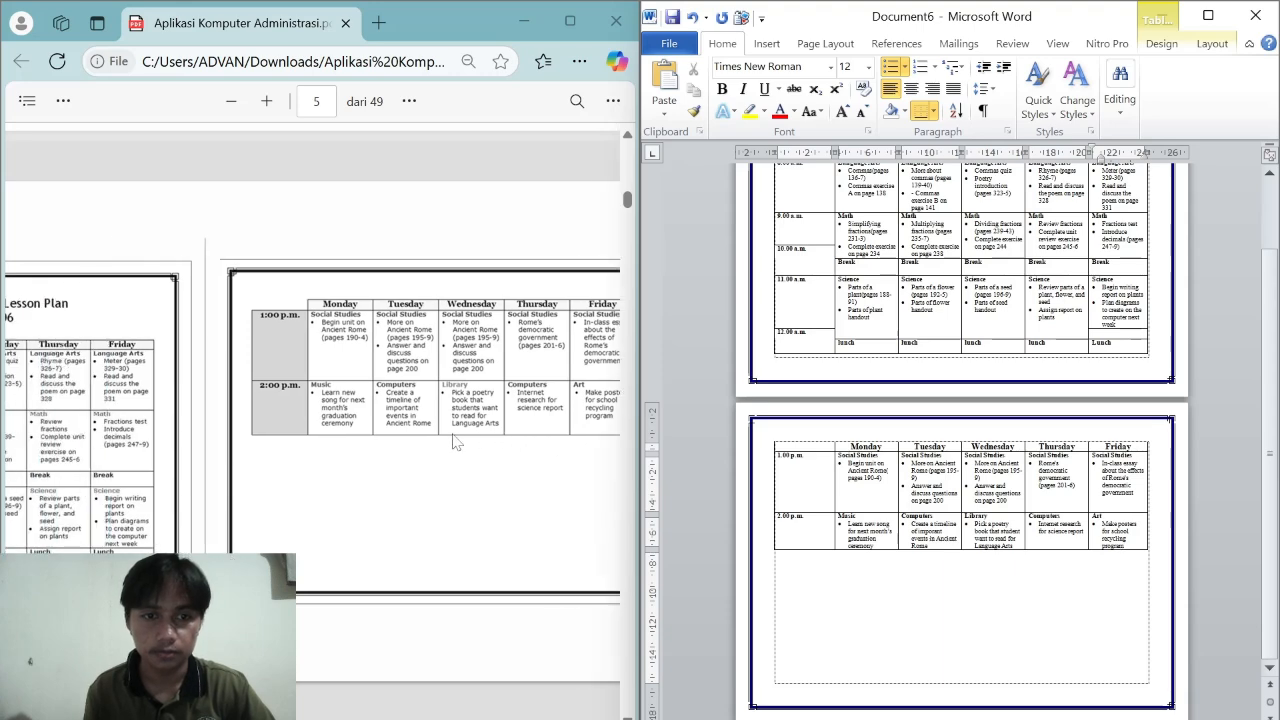
pyautogui.hscroll(1, 455, 443)
pyautogui.scroll(3, 757, 453)
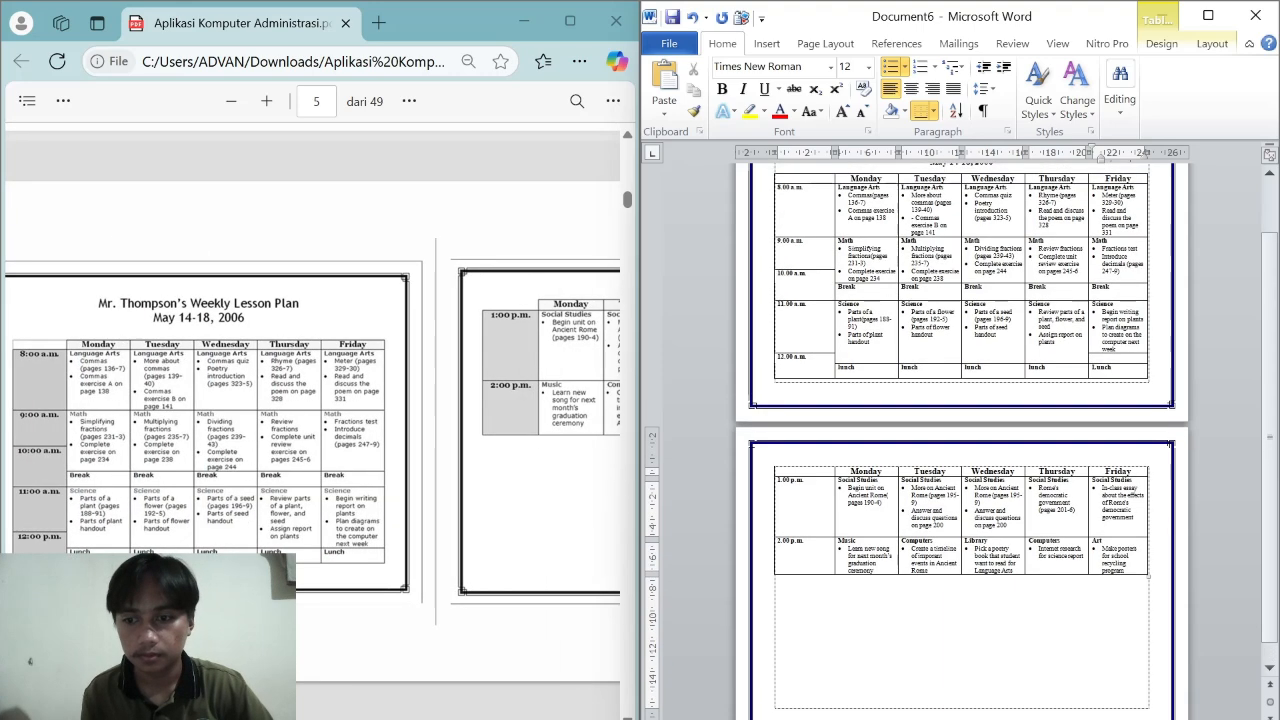
# Step: Minimize the reference PDF, maximize the Document6 window and check the layout of the timetable's pages
pyautogui.click(524, 20)
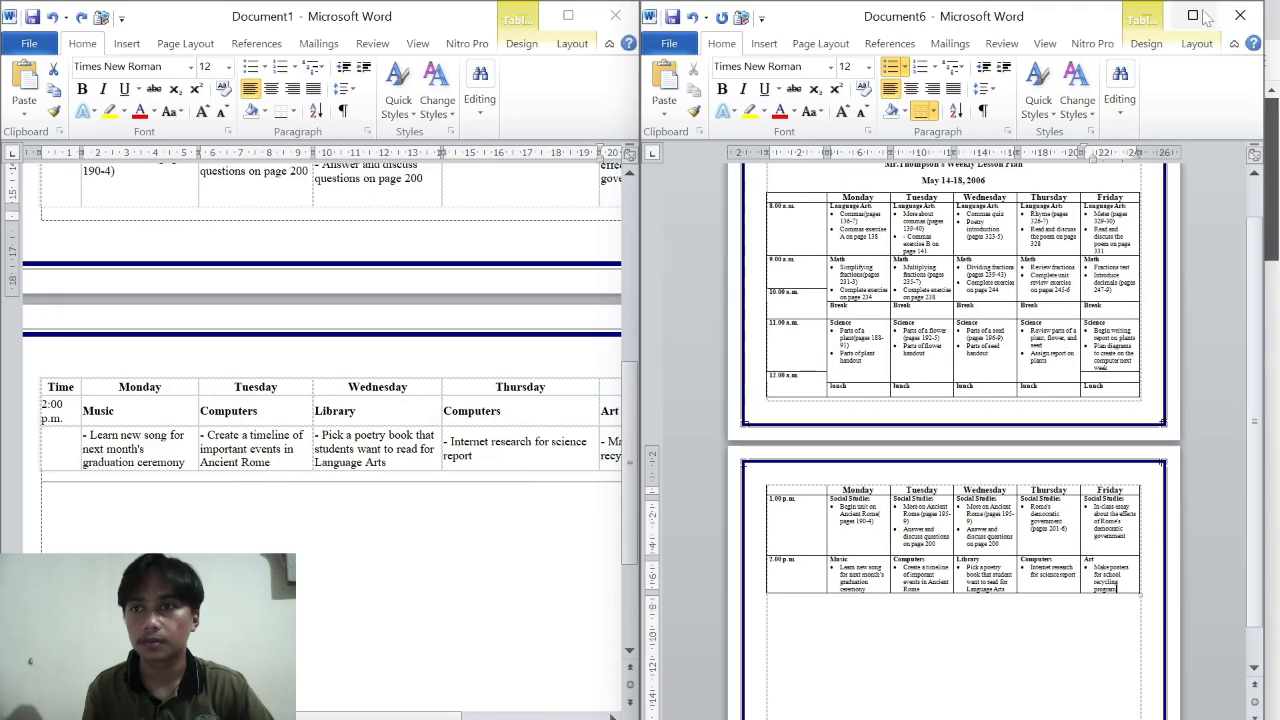
pyautogui.click(1192, 16)
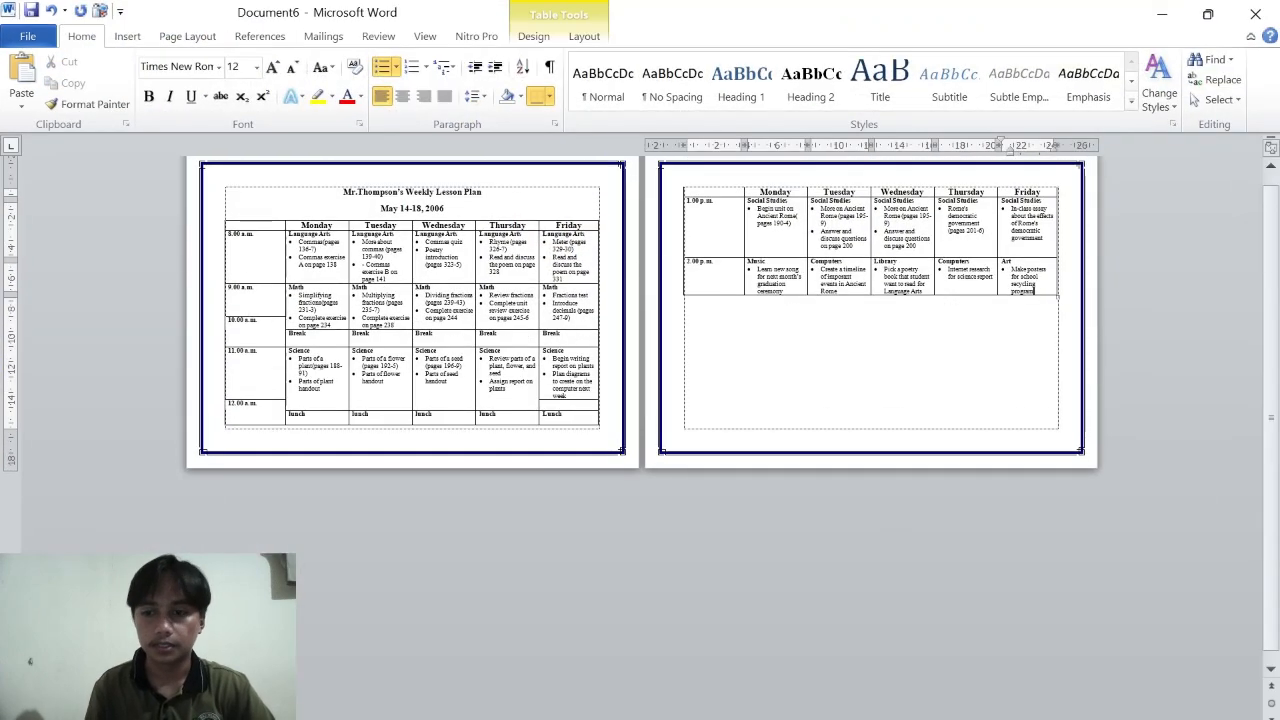
pyautogui.scroll(2, 966, 606)
pyautogui.scroll(3, 966, 606)
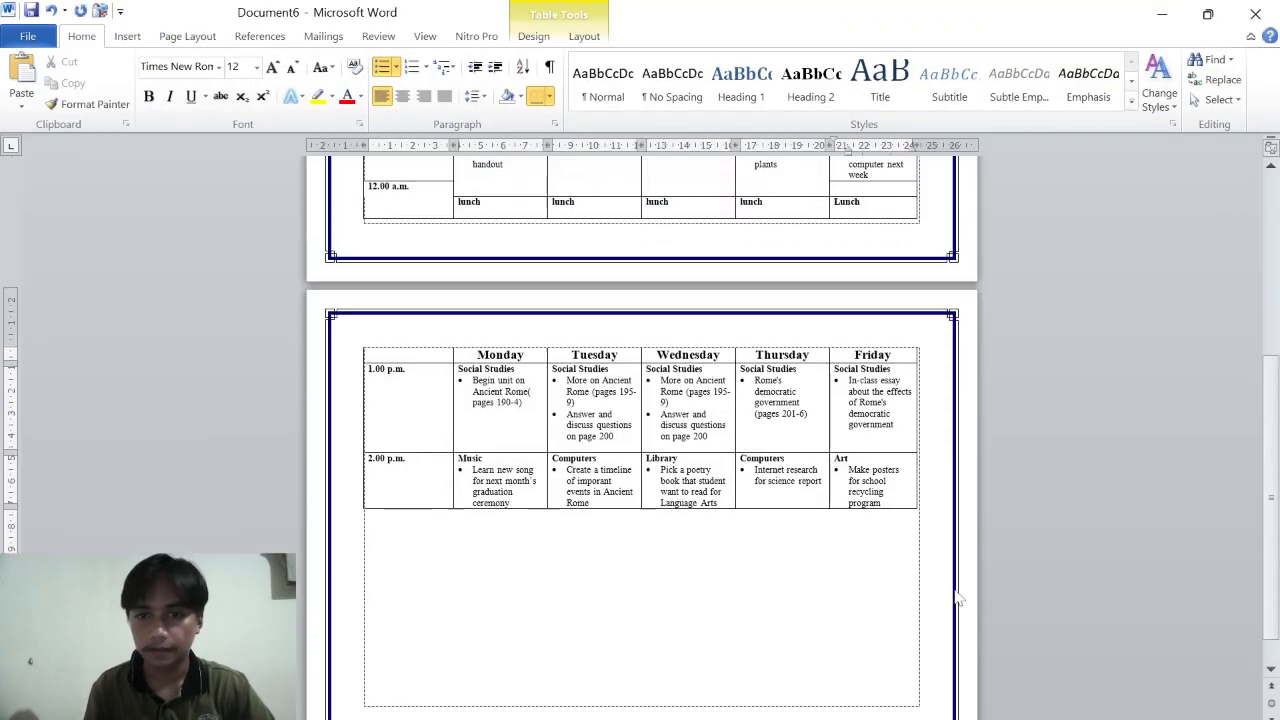
pyautogui.scroll(5, 640, 438)
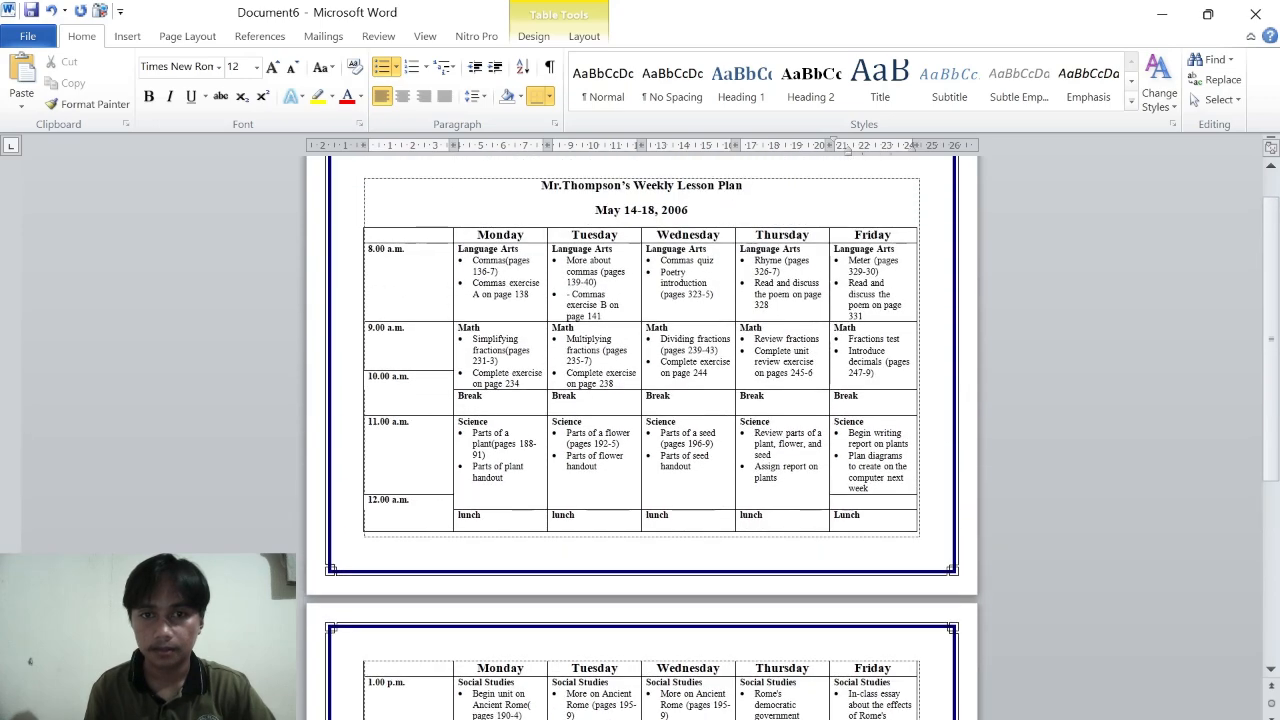
pyautogui.scroll(-2, 640, 438)
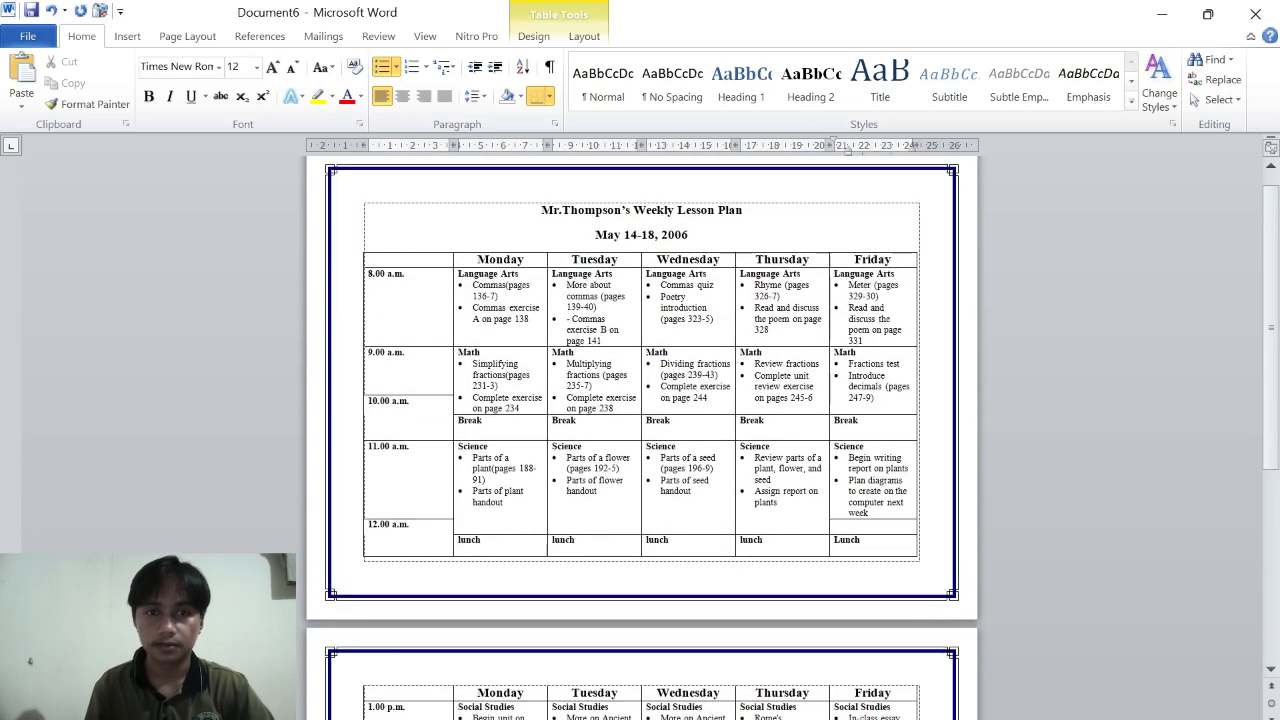
pyautogui.scroll(2, 640, 438)
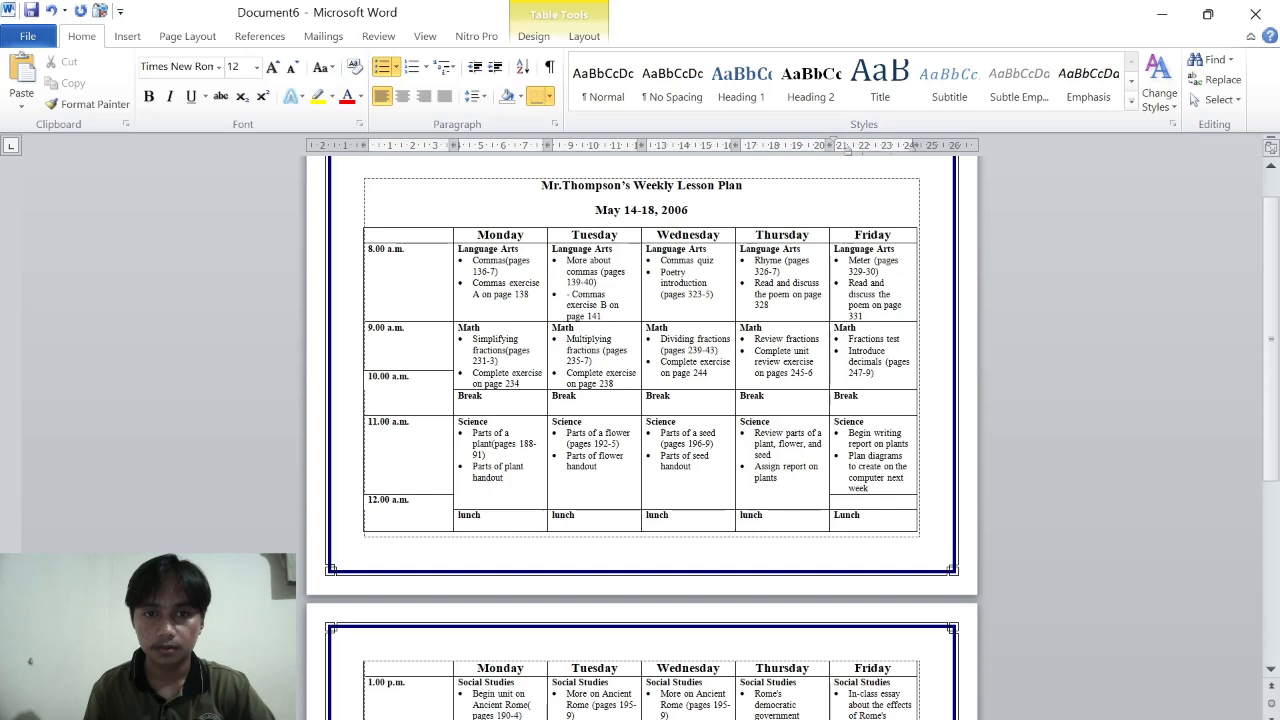
pyautogui.scroll(3, 640, 430)
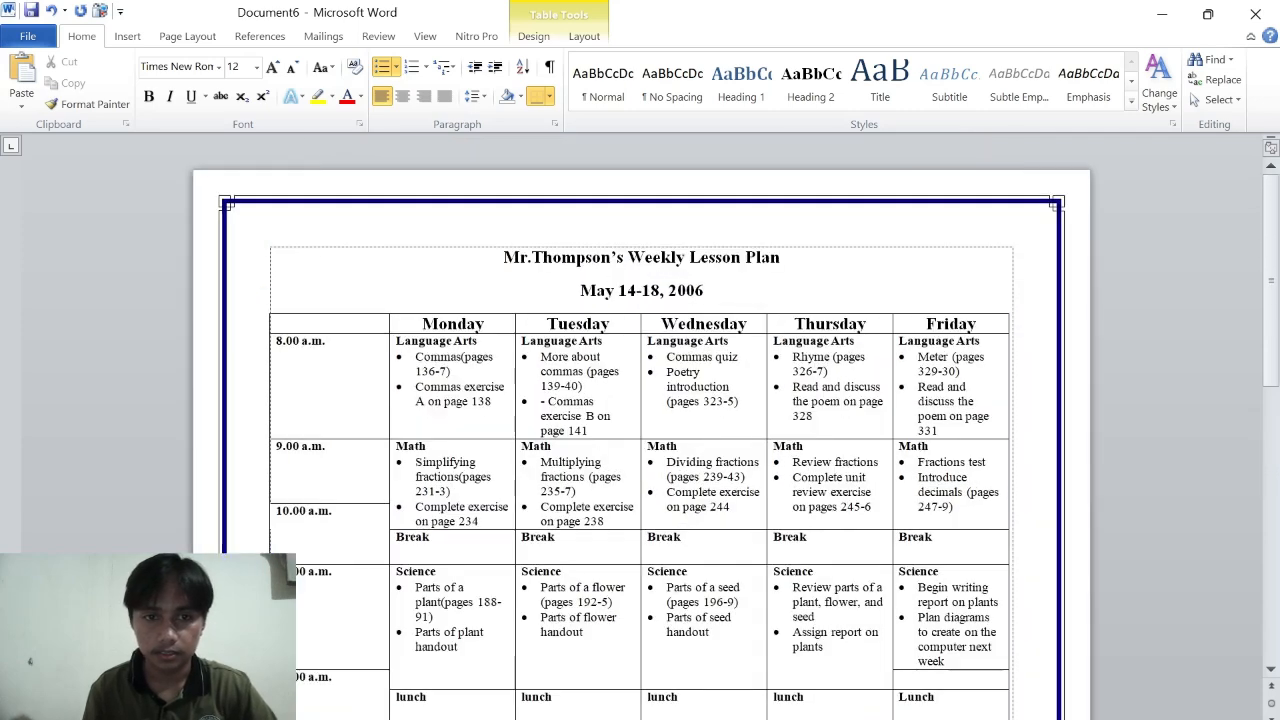
pyautogui.click(309, 320)
pyautogui.click(312, 312)
pyautogui.click(309, 317)
pyautogui.rightClick(311, 323)
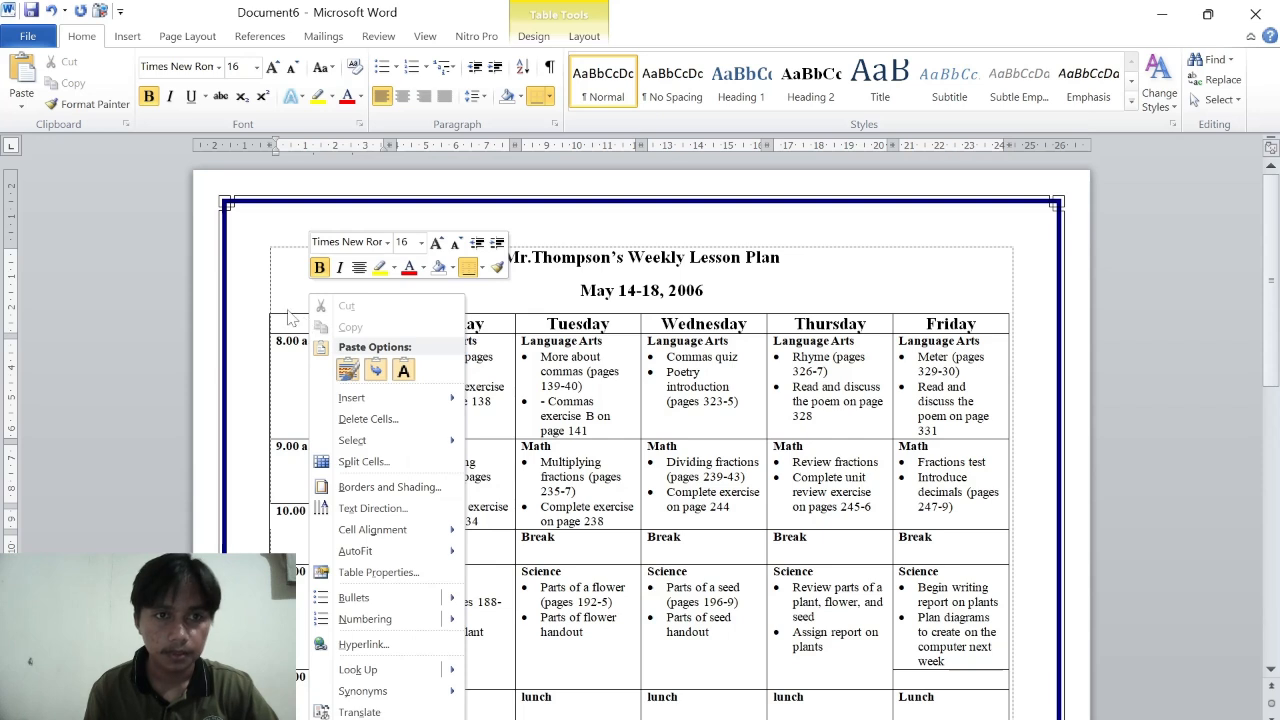
pyautogui.click(285, 316)
pyautogui.moveTo(345, 307); pyautogui.dragTo(350, 320)
pyautogui.click(347, 319)
pyautogui.click(342, 312)
pyautogui.click(335, 322)
pyautogui.click(328, 313)
pyautogui.click(324, 322)
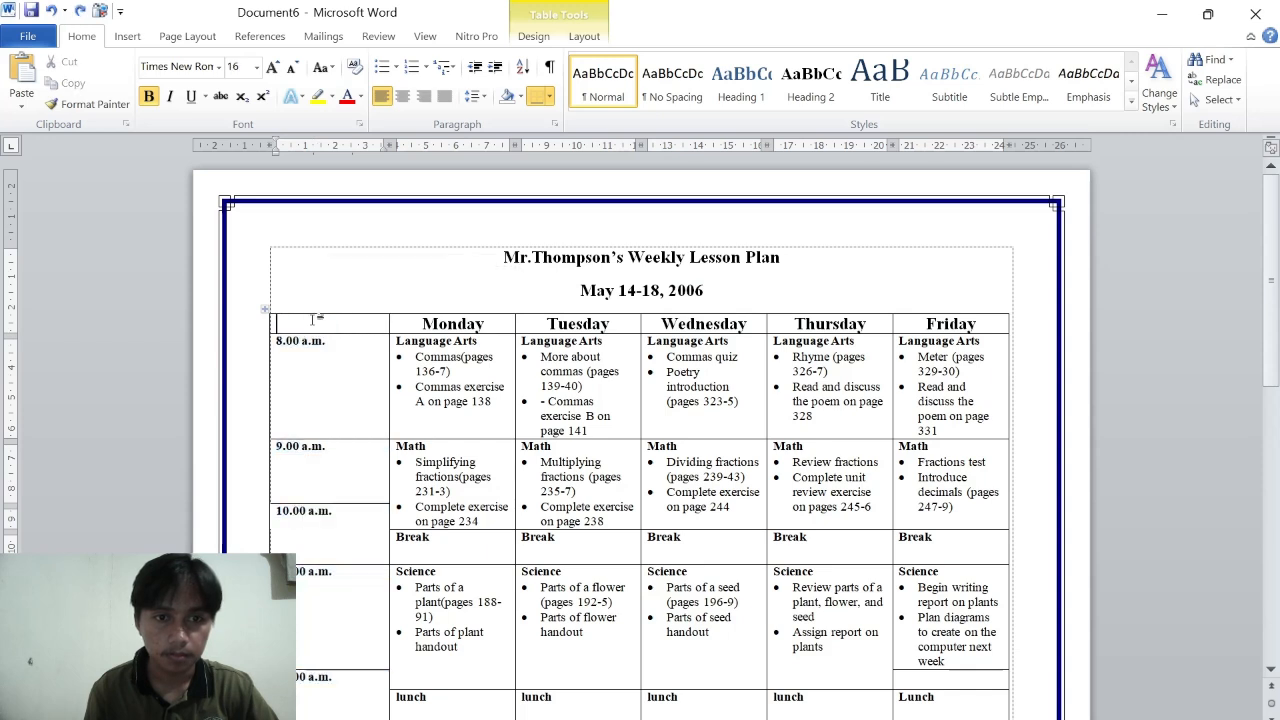
pyautogui.moveTo(303, 301); pyautogui.dragTo(301, 318)
pyautogui.click(332, 289)
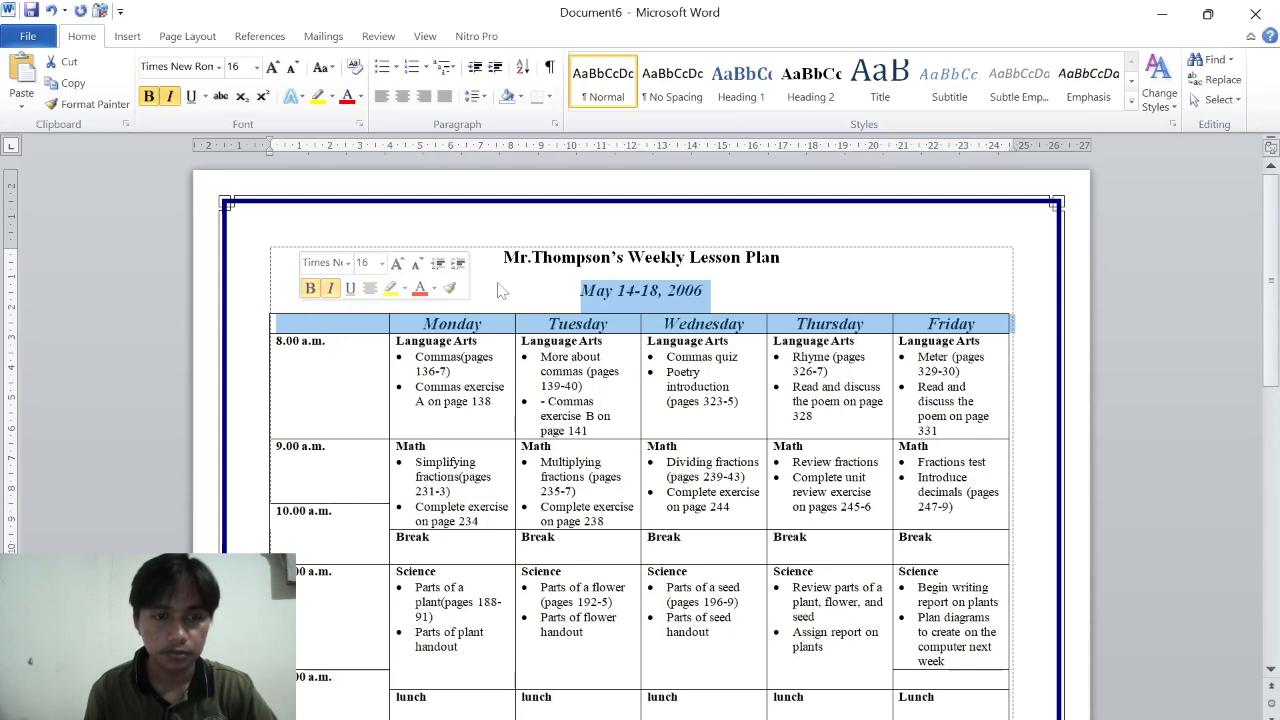
pyautogui.click(332, 289)
pyautogui.click(784, 258)
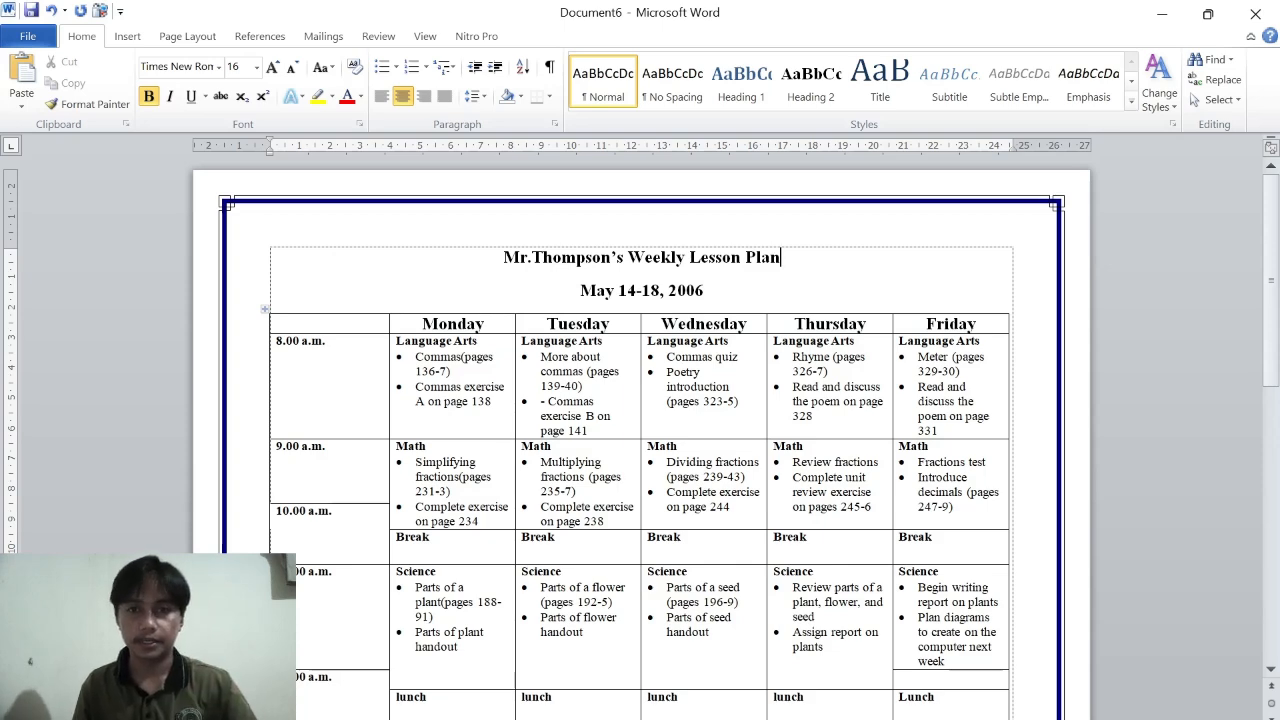
# Step: Review the timetable from the 8.00 a.m. row on the first page through the 2.00 p.m. row on the second
pyautogui.scroll(-2, 640, 440)
pyautogui.scroll(1, 640, 440)
pyautogui.scroll(-2, 640, 440)
pyautogui.scroll(-1, 640, 440)
pyautogui.scroll(1, 640, 440)
pyautogui.scroll(-2, 640, 440)
pyautogui.scroll(-5, 640, 440)
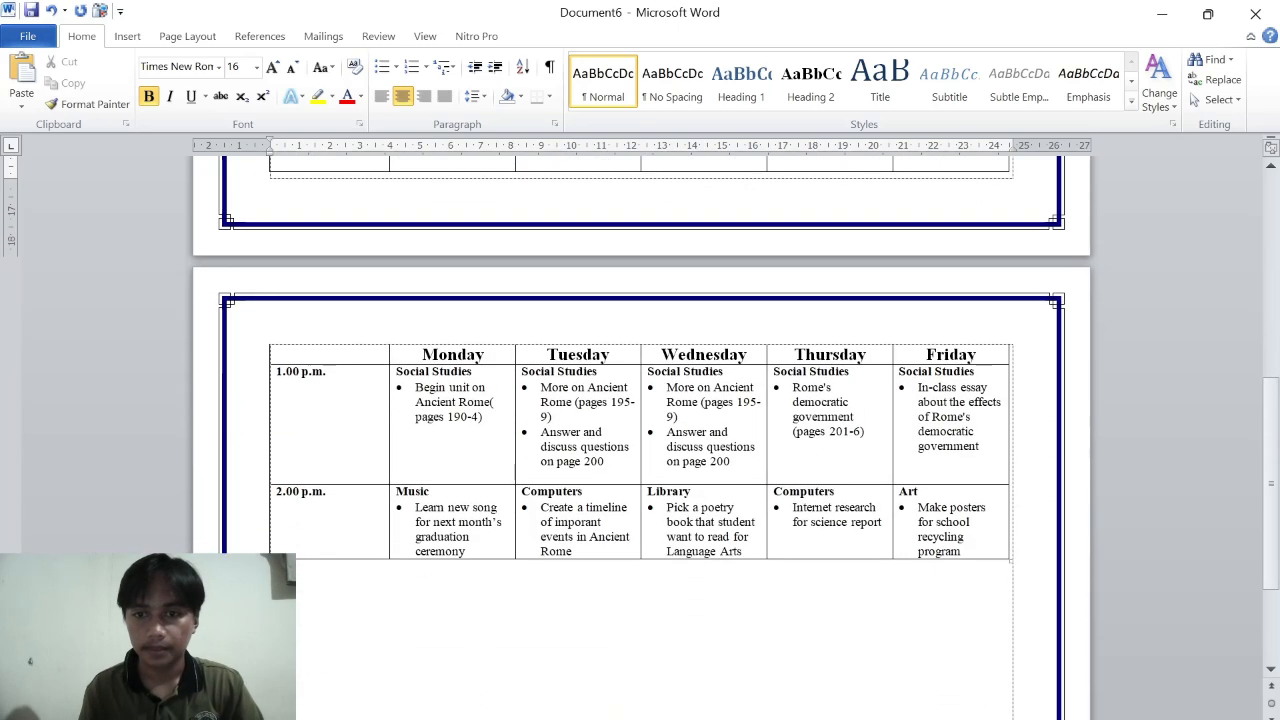
pyautogui.scroll(-1, 640, 440)
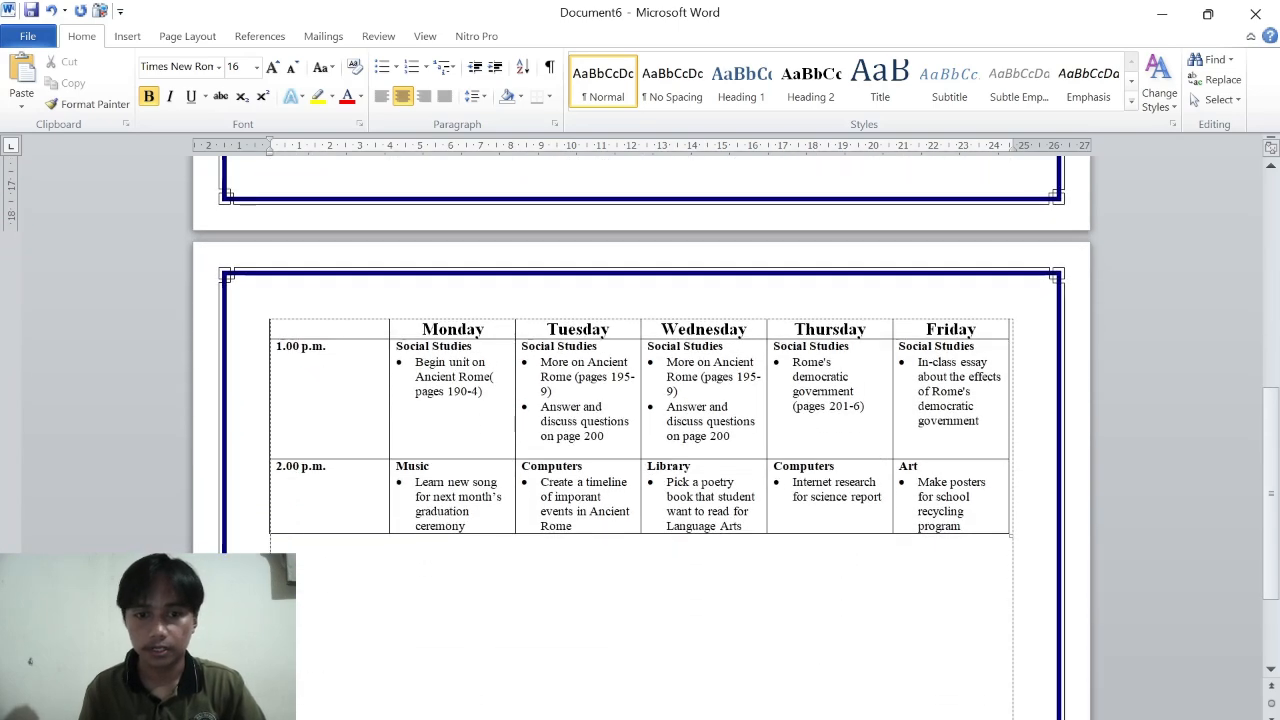